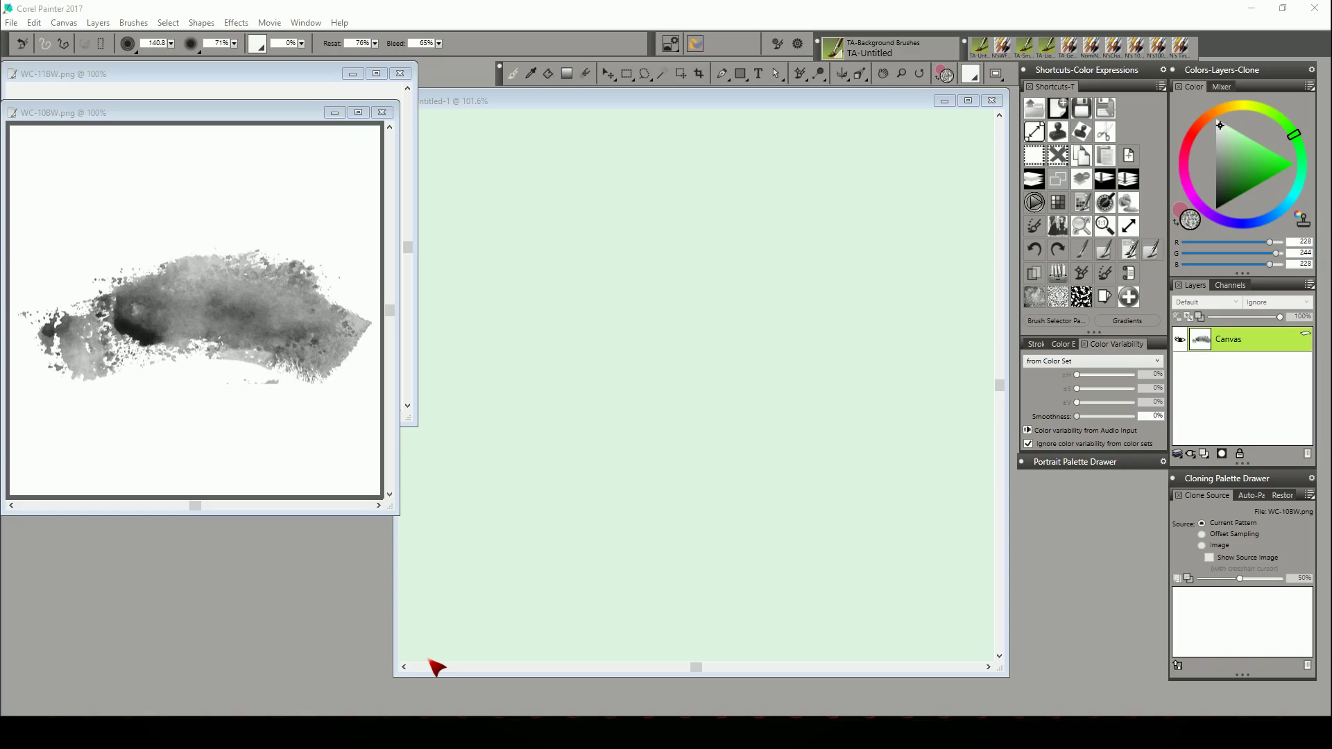
Make Layer 2 the working layer on Untitled-1, then select the entire WC-10BW dab image
left_click(765, 110)
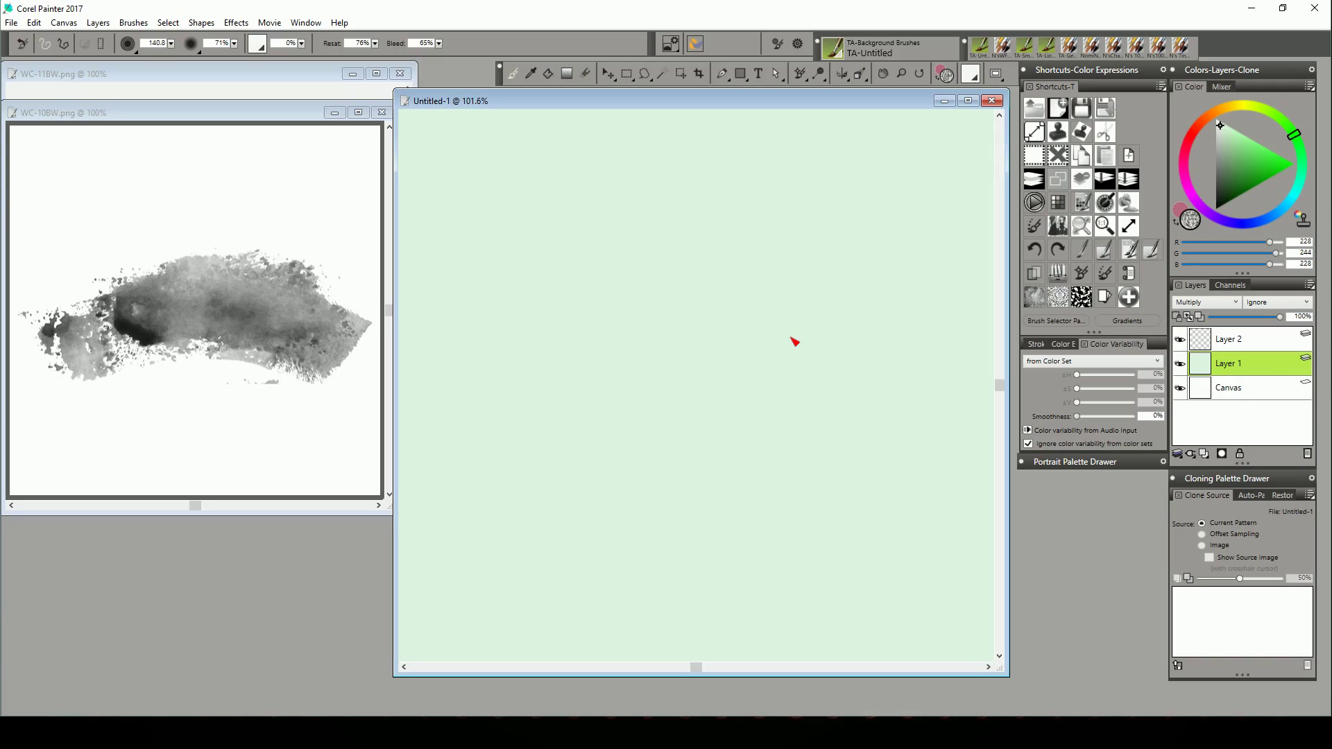
left_click(1248, 344)
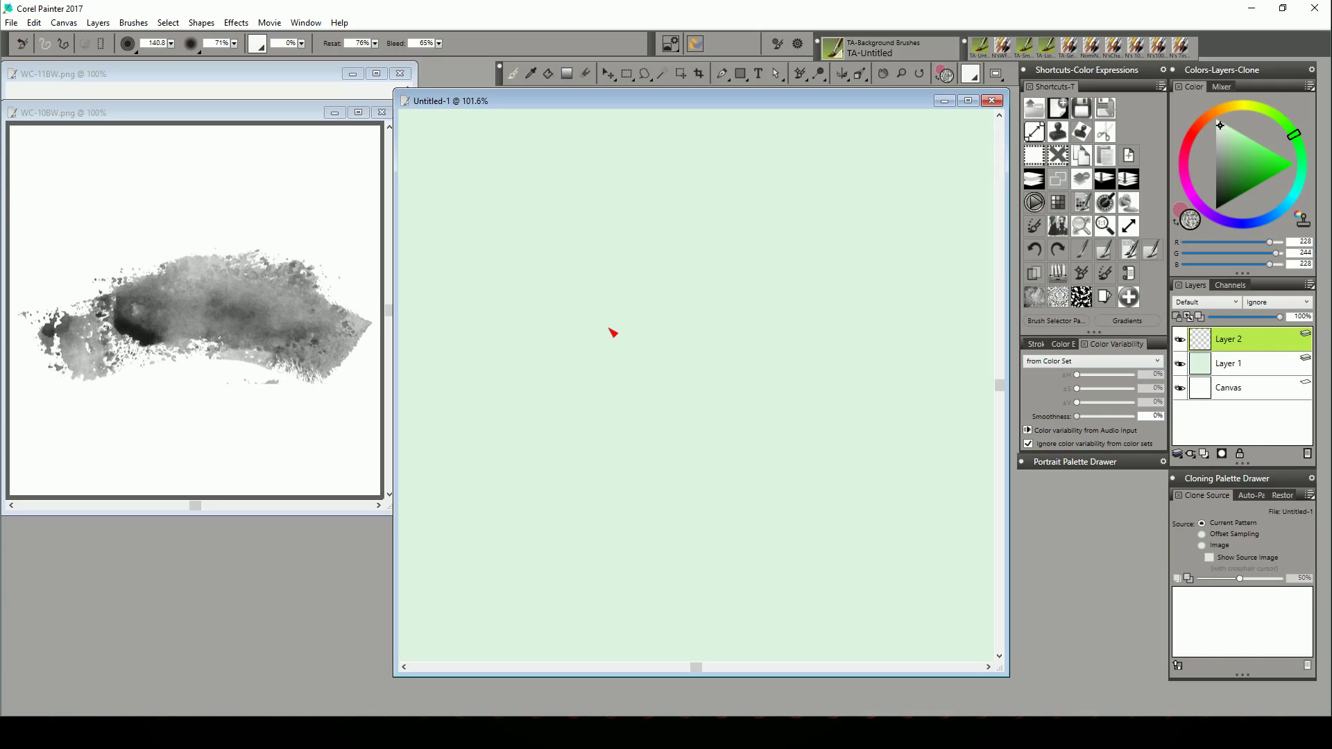
left_click(250, 116)
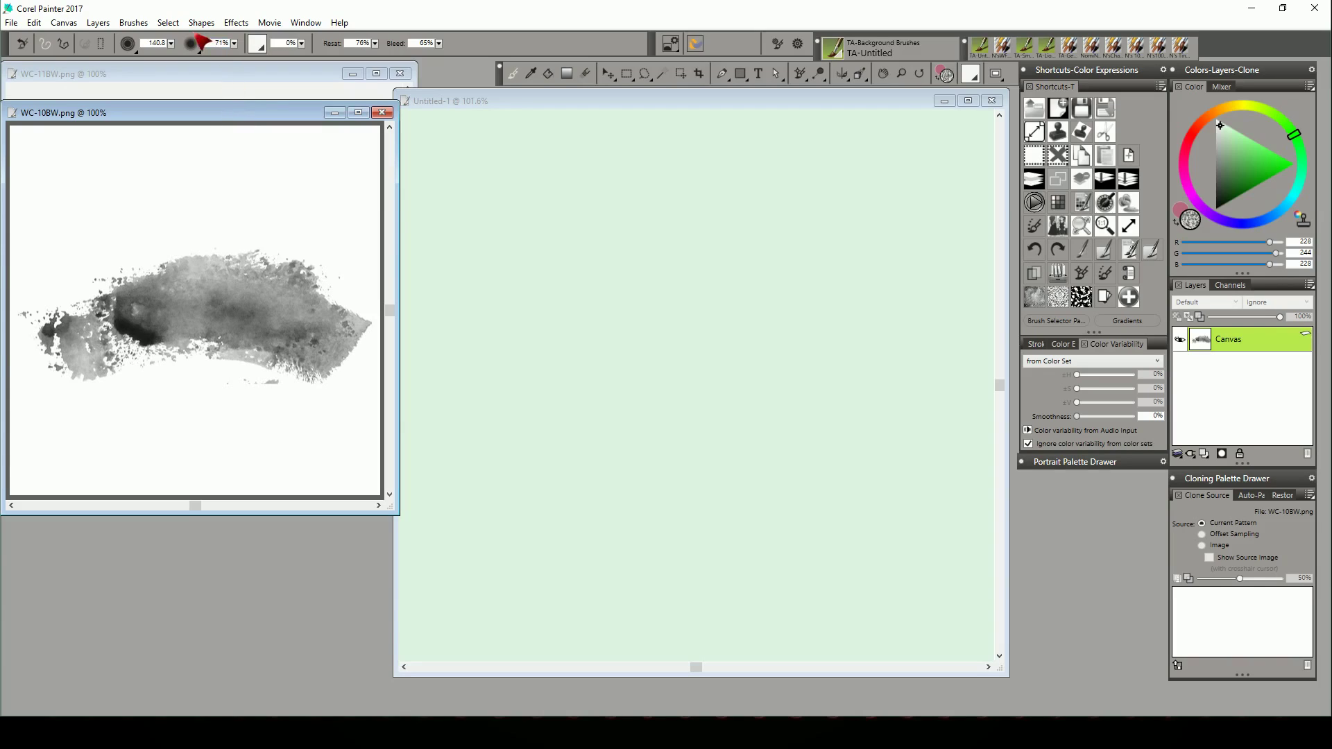
left_click(173, 25)
left_click(170, 41)
Review the stroke type choices in General Brush Controls and close it
left_click(804, 48)
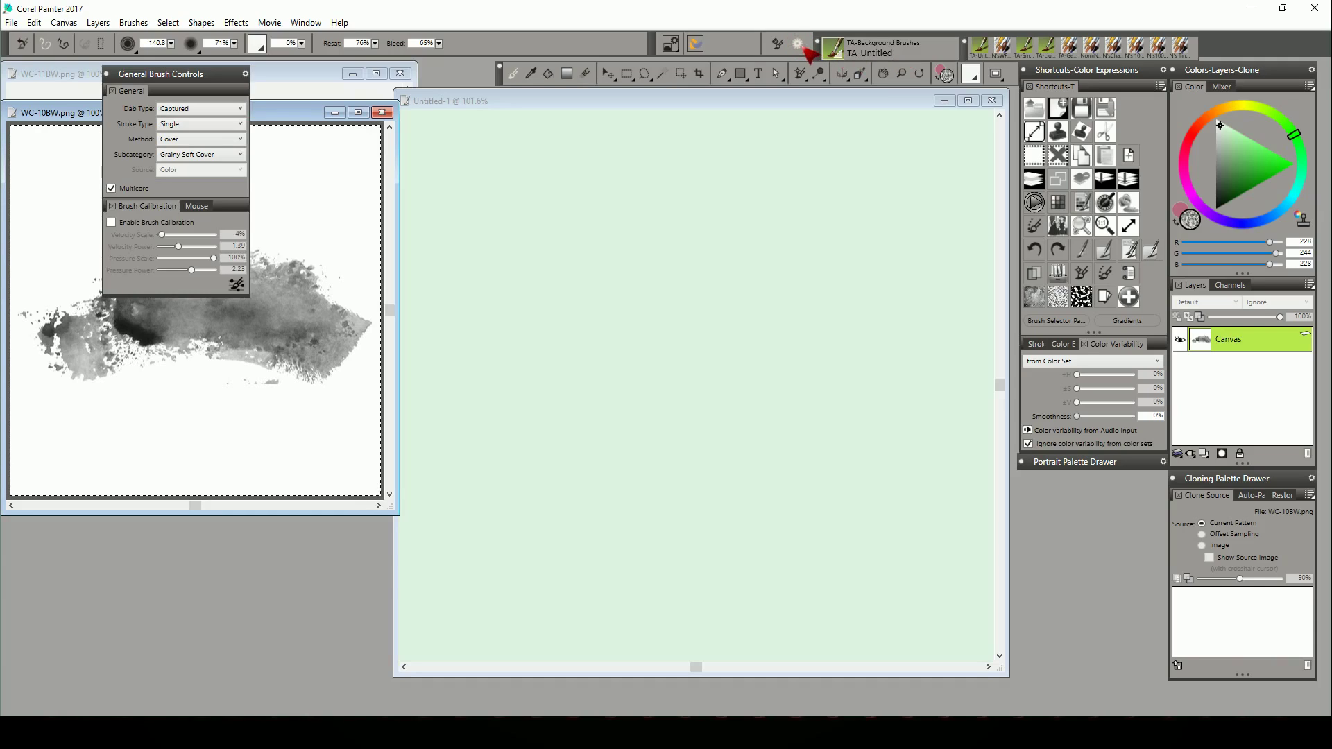
left_click(231, 124)
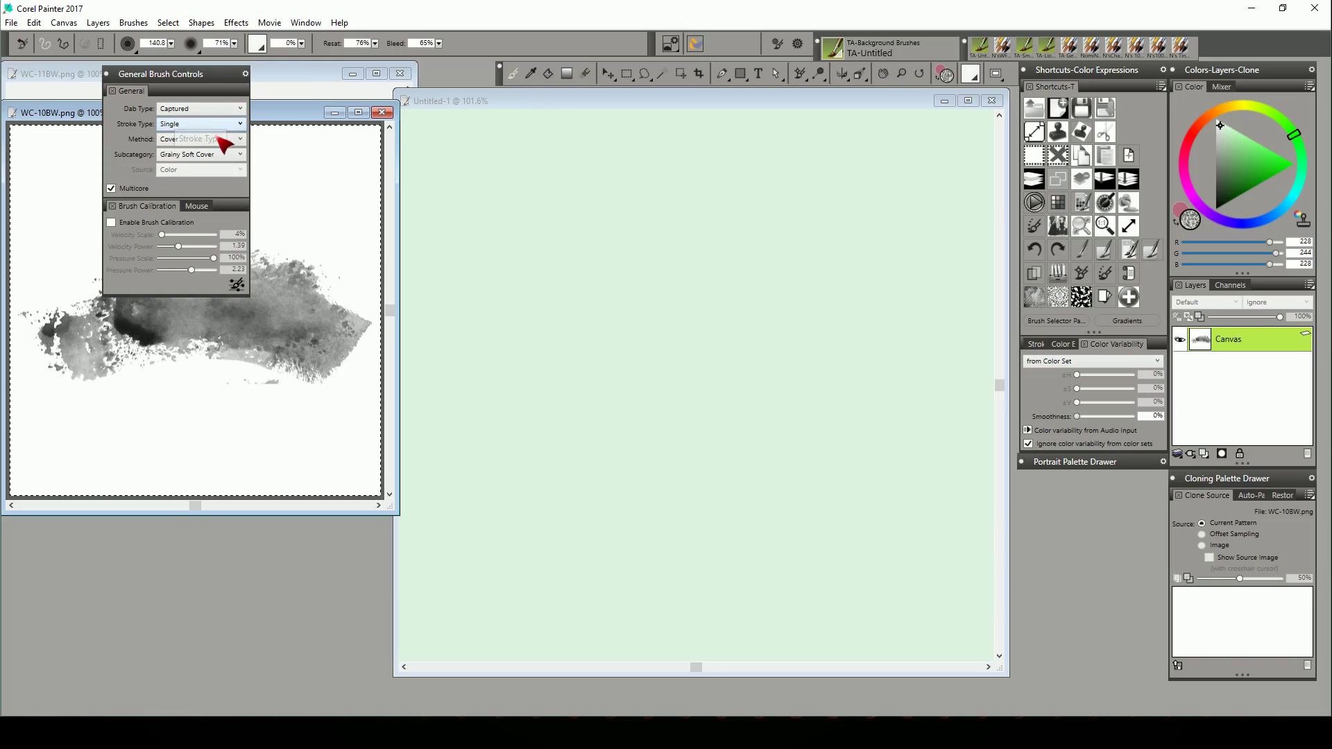
left_click(213, 192)
left_click(113, 90)
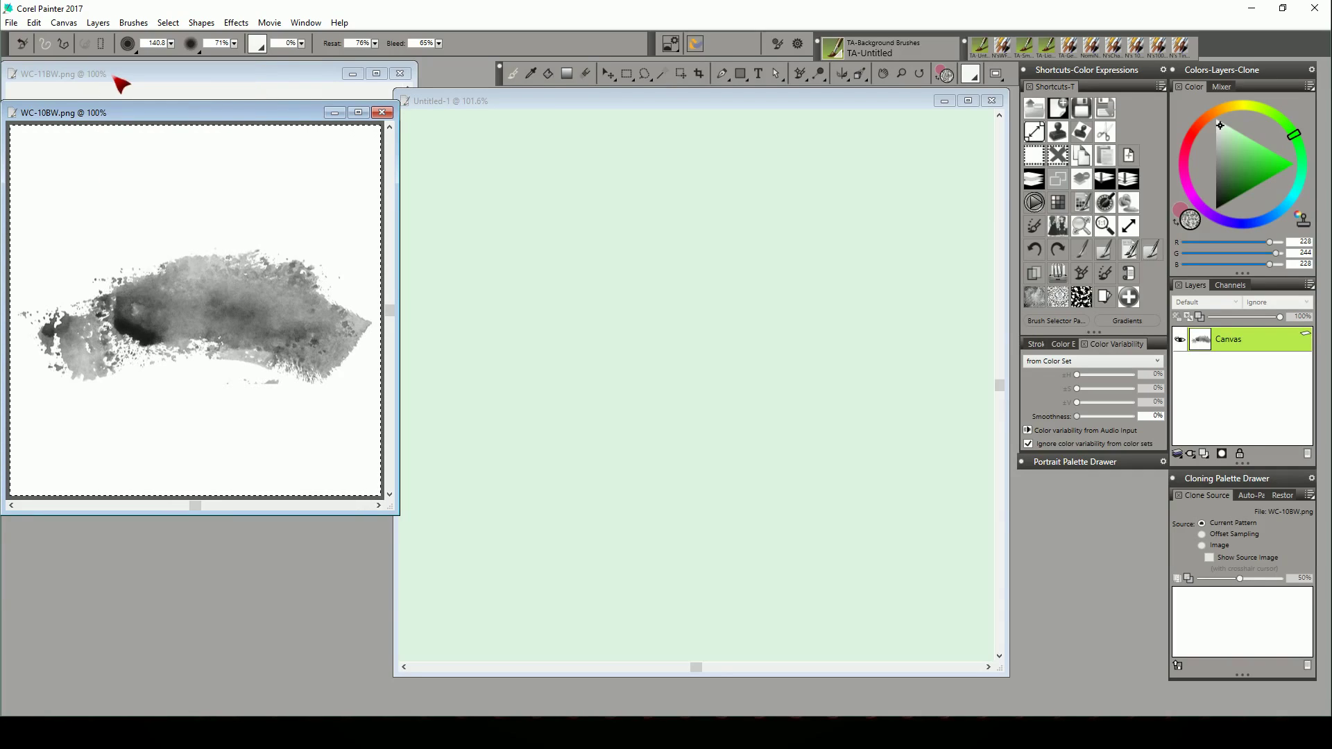
Inspect the Size, Spacing and Angle brush control panels, then close them
left_click(783, 52)
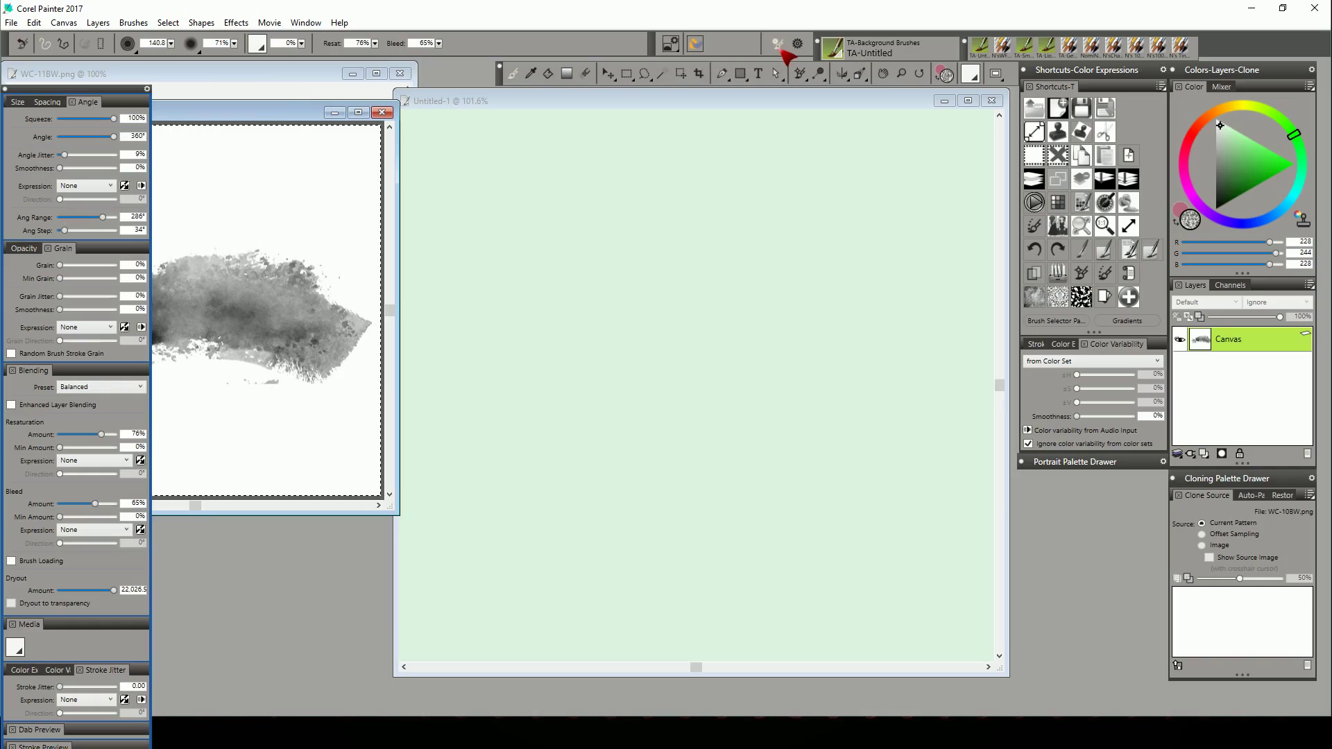
left_click(20, 103)
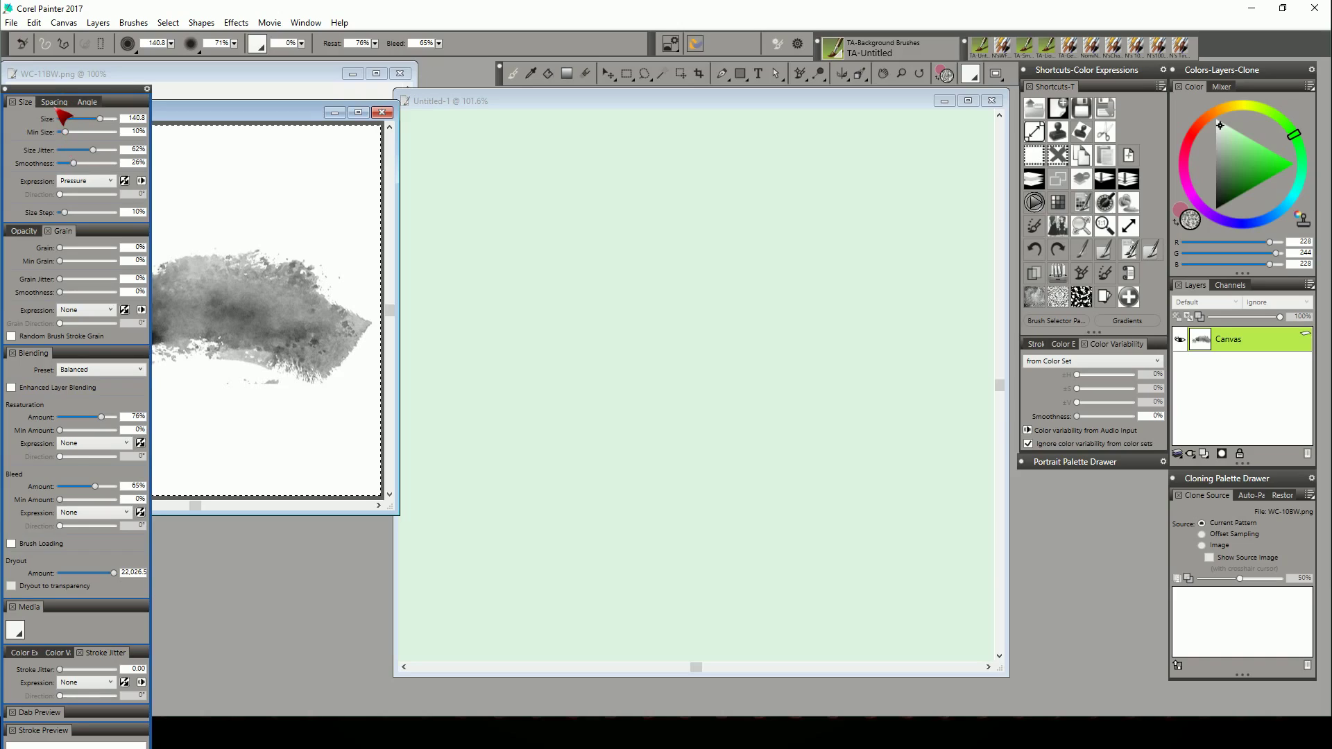
left_click(54, 103)
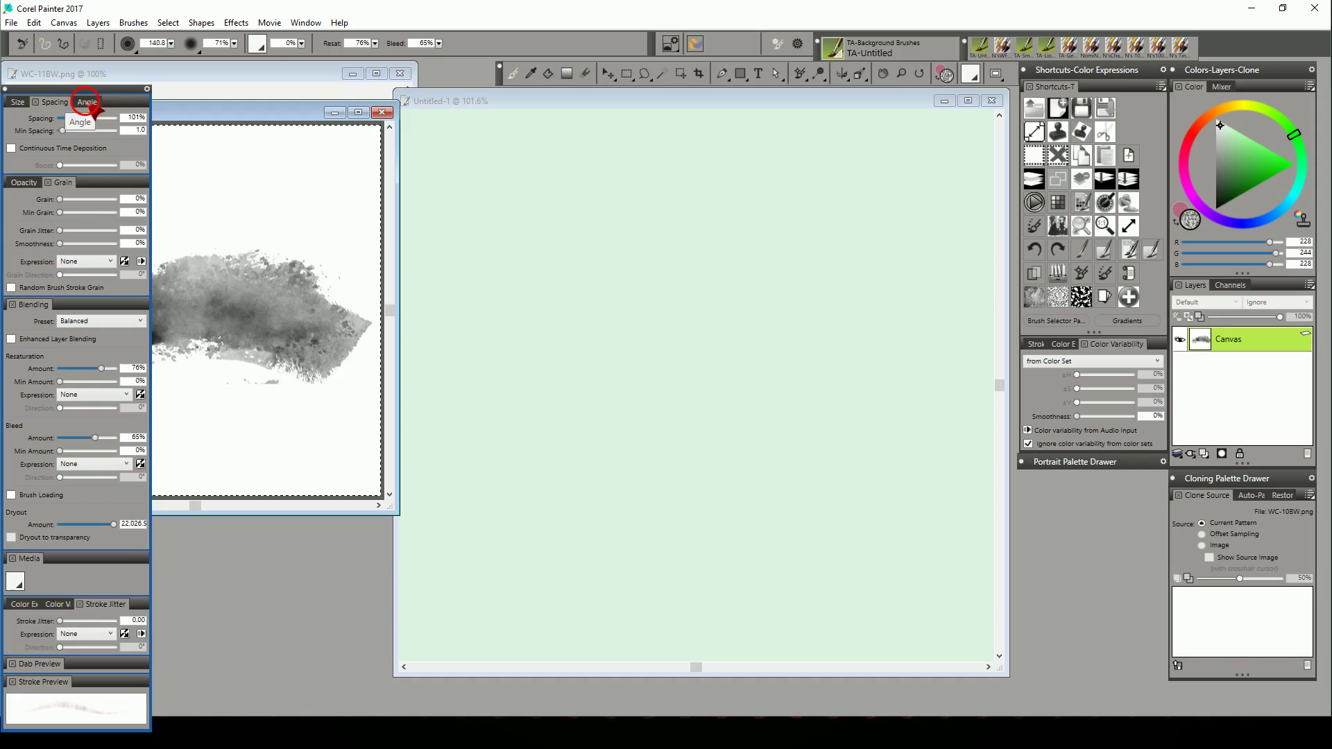
left_click(87, 102)
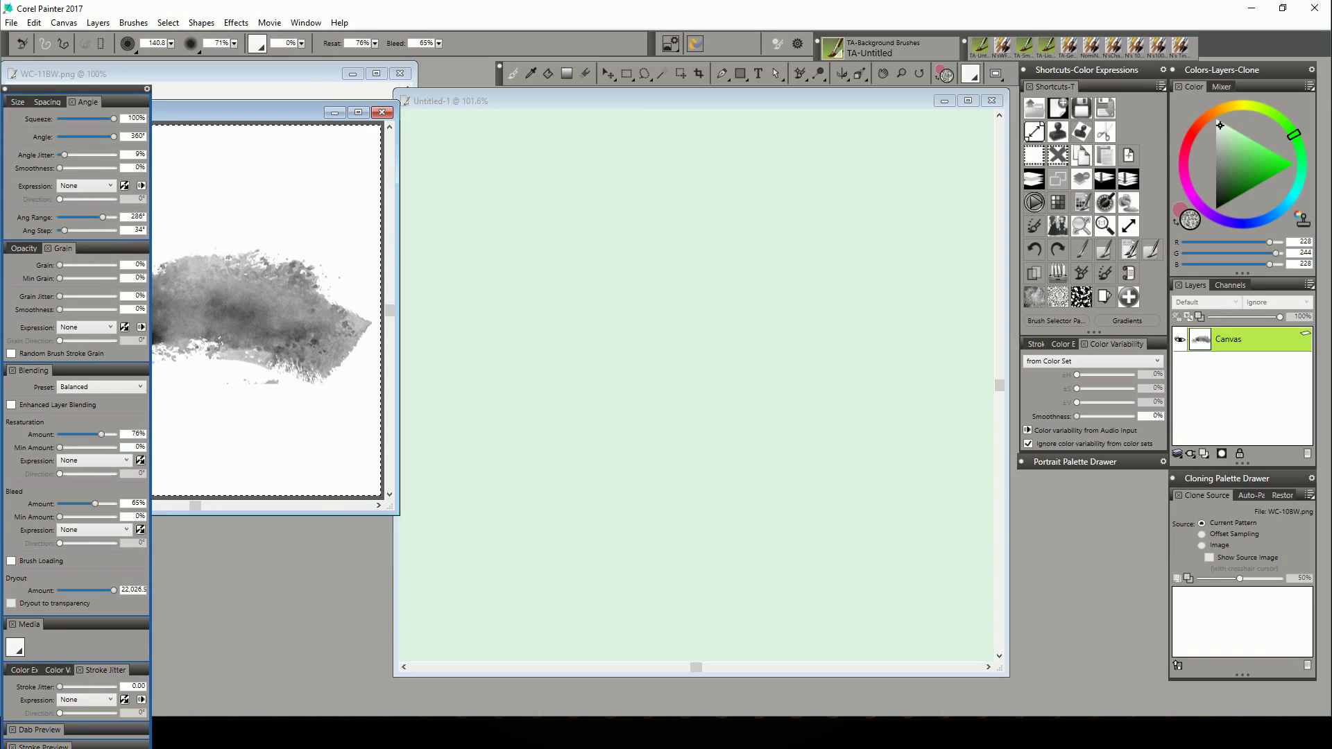
left_click_drag(47, 92, 66, 95)
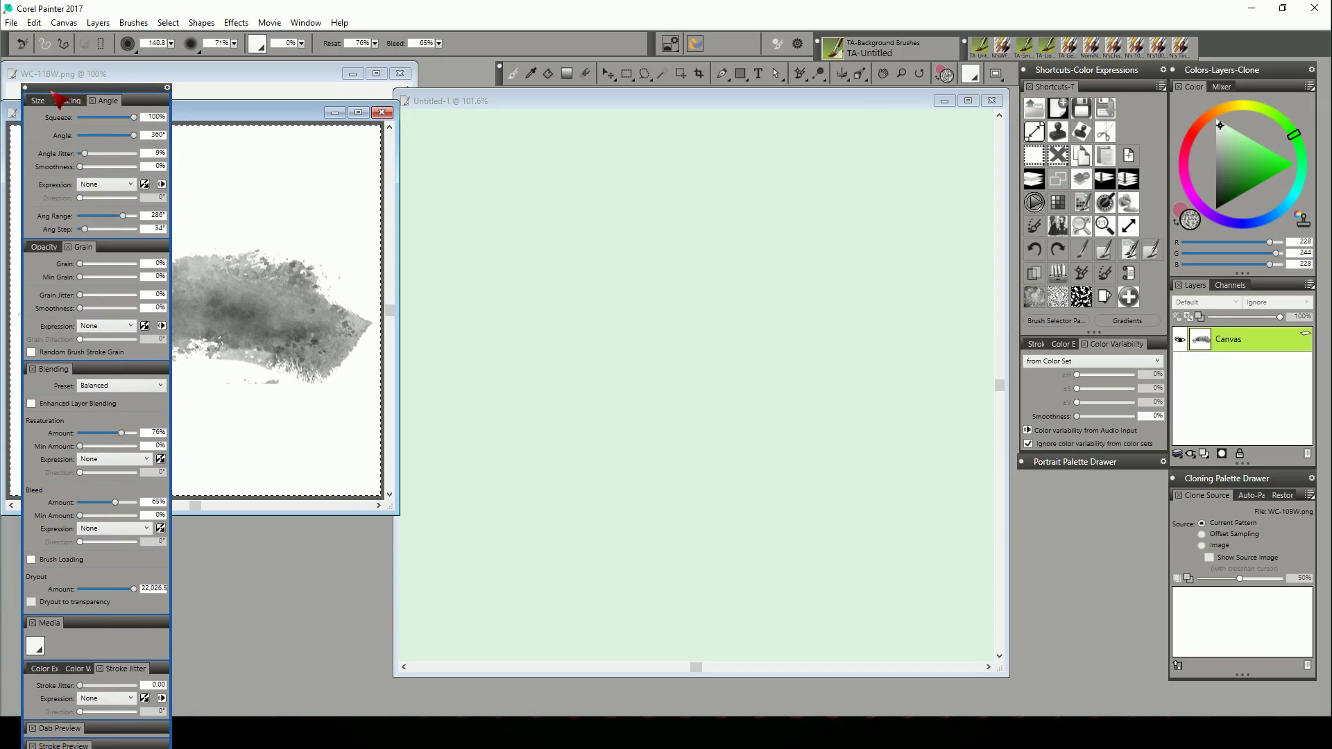
left_click(27, 88)
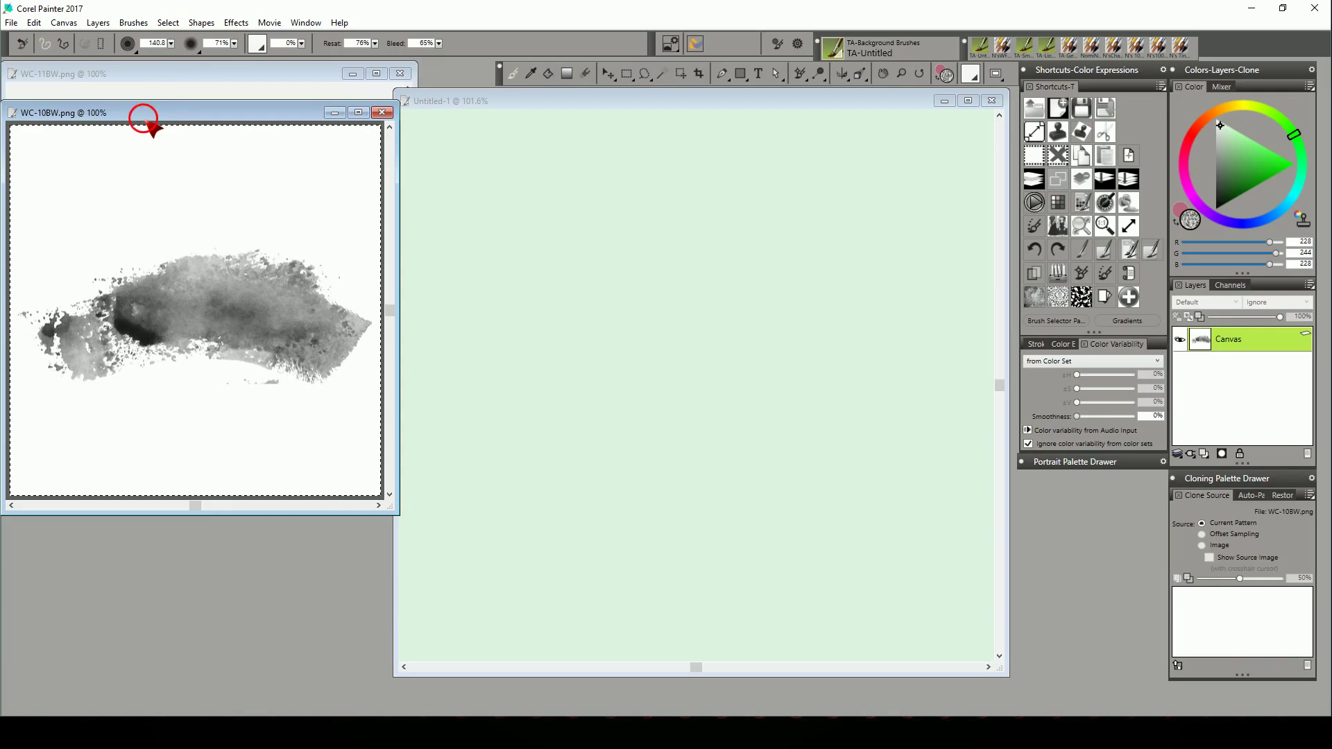
Capture WC-10BW as a brush dab and paint a grey-green patch mid-canvas on Untitled-1
left_click(134, 22)
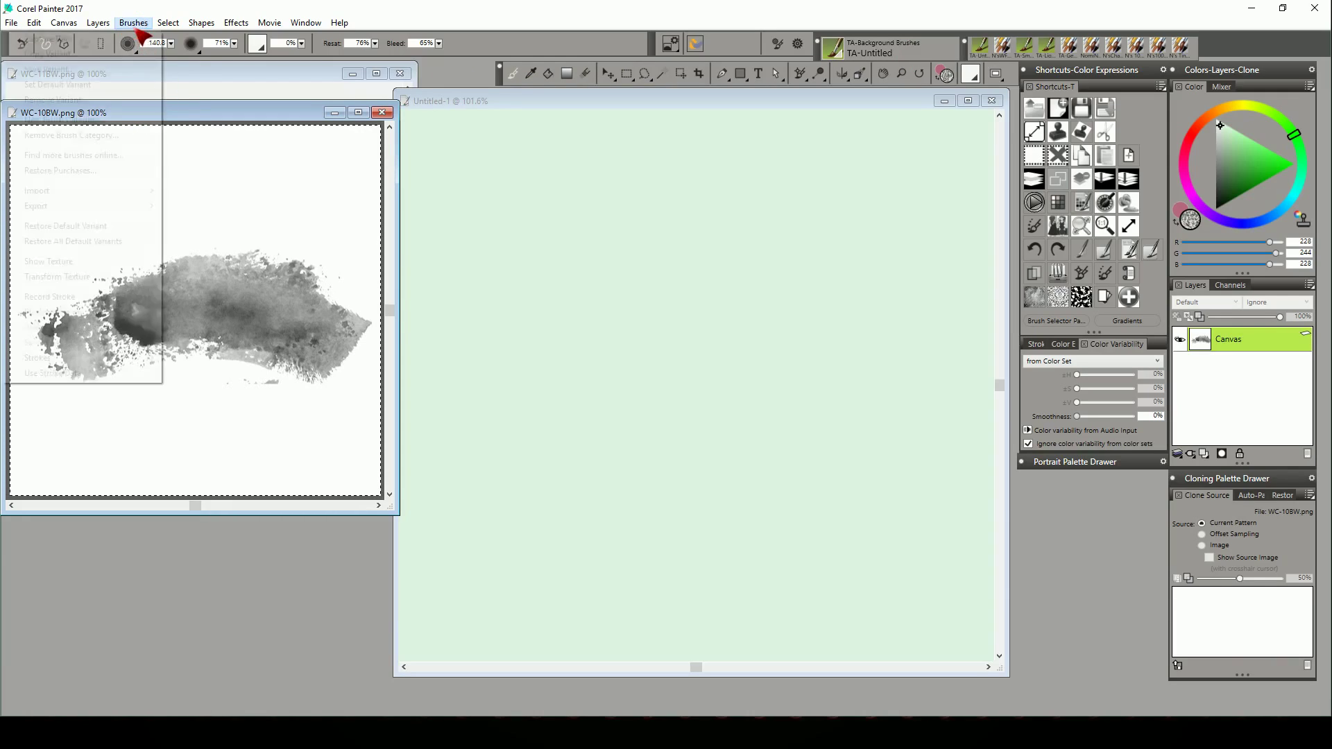
left_click(125, 39)
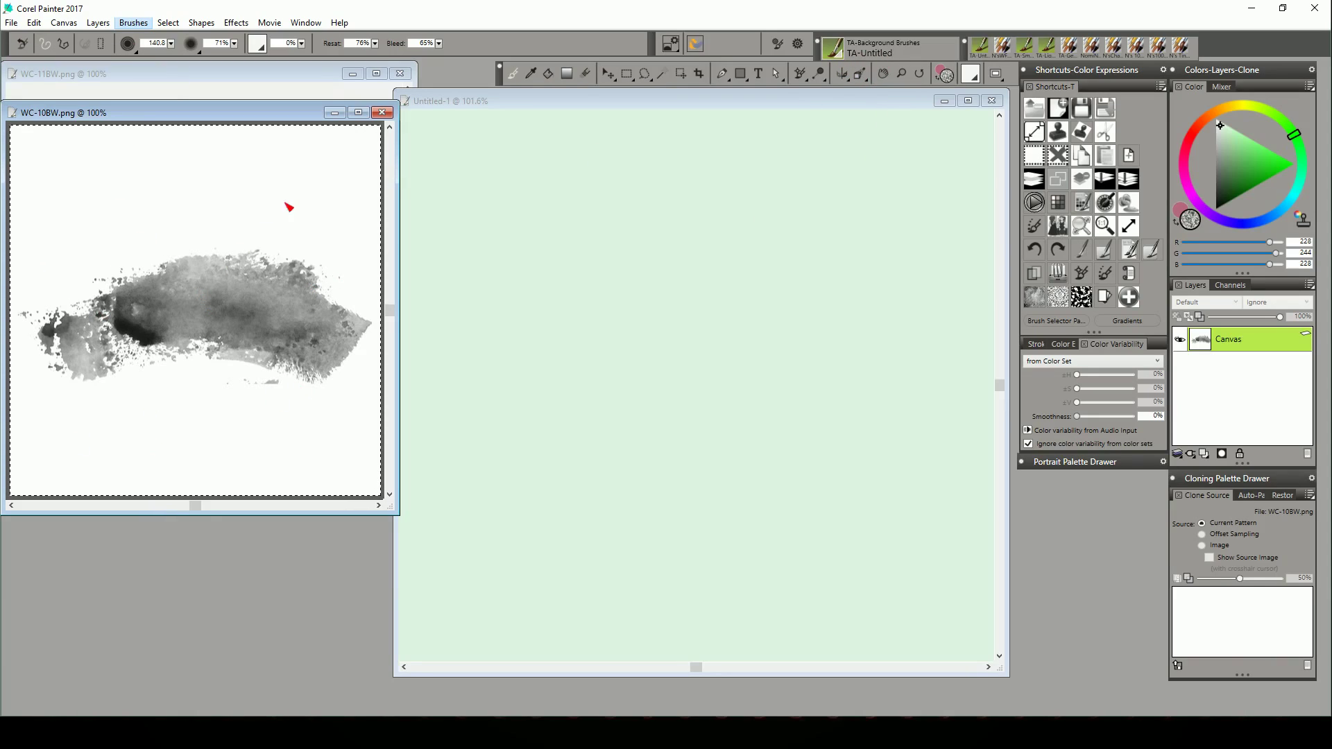
left_click(744, 113)
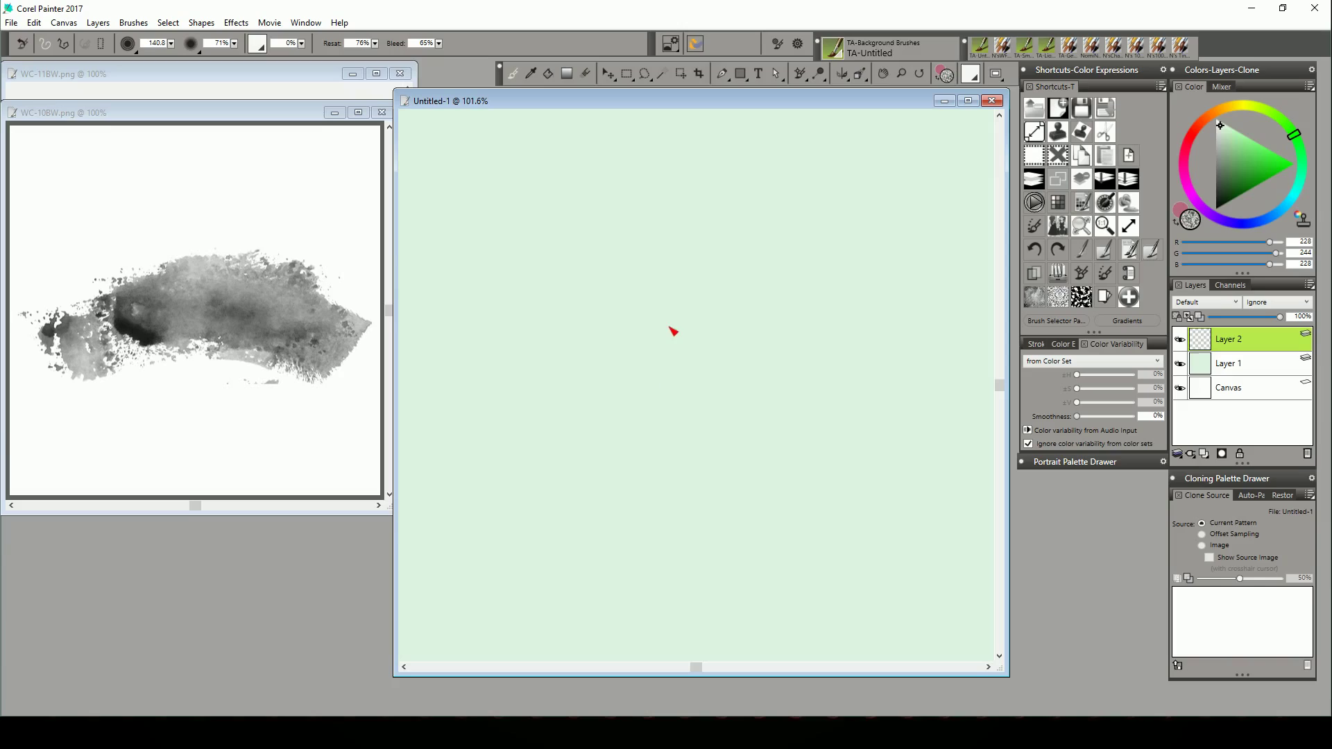
mouse_move(678, 333)
left_mouse_down()
mouse_move(632, 357)
mouse_move(662, 287)
mouse_move(696, 368)
mouse_move(672, 336)
mouse_move(696, 308)
mouse_move(700, 376)
mouse_move(788, 318)
mouse_move(735, 321)
mouse_move(743, 285)
mouse_move(718, 371)
mouse_move(714, 259)
mouse_move(641, 274)
mouse_move(615, 312)
mouse_move(633, 297)
mouse_move(697, 366)
left_mouse_up()
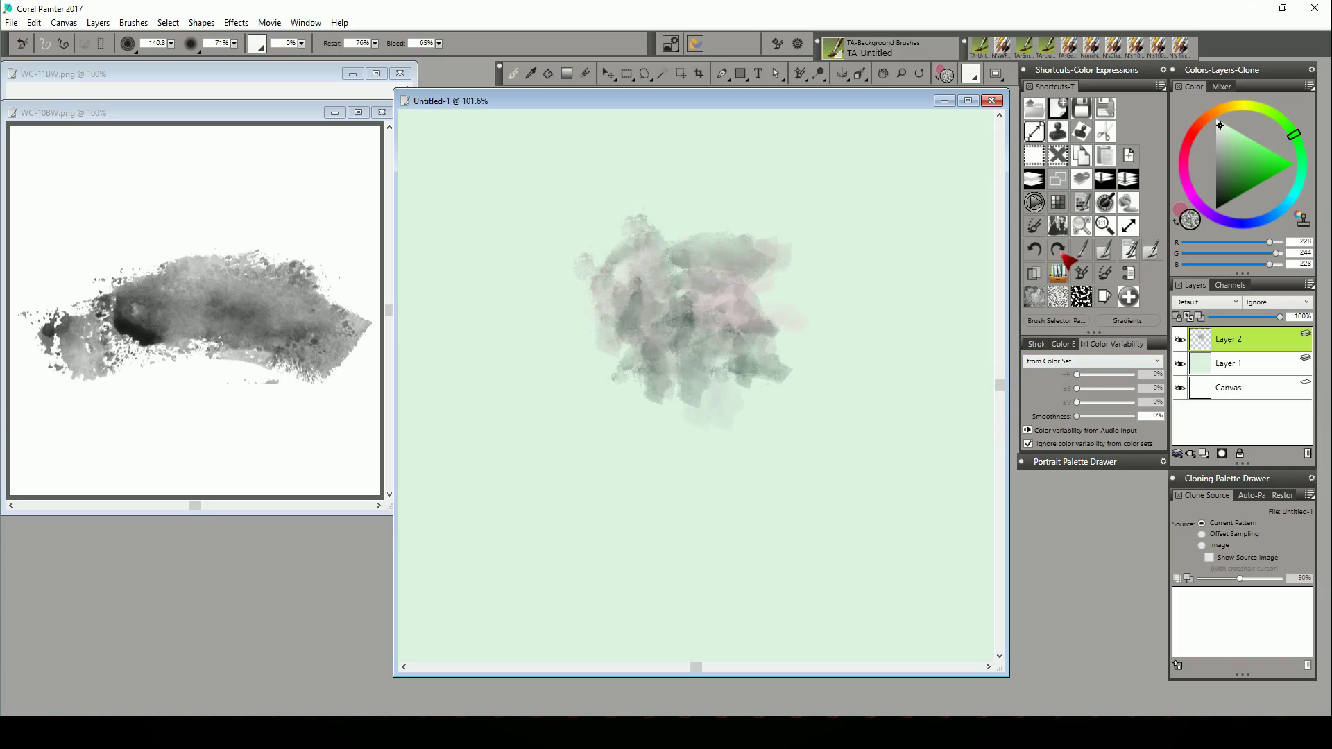
Pick a muted pink from the A Rose Garden color set and spread strokes across the canvas
left_click(1060, 206)
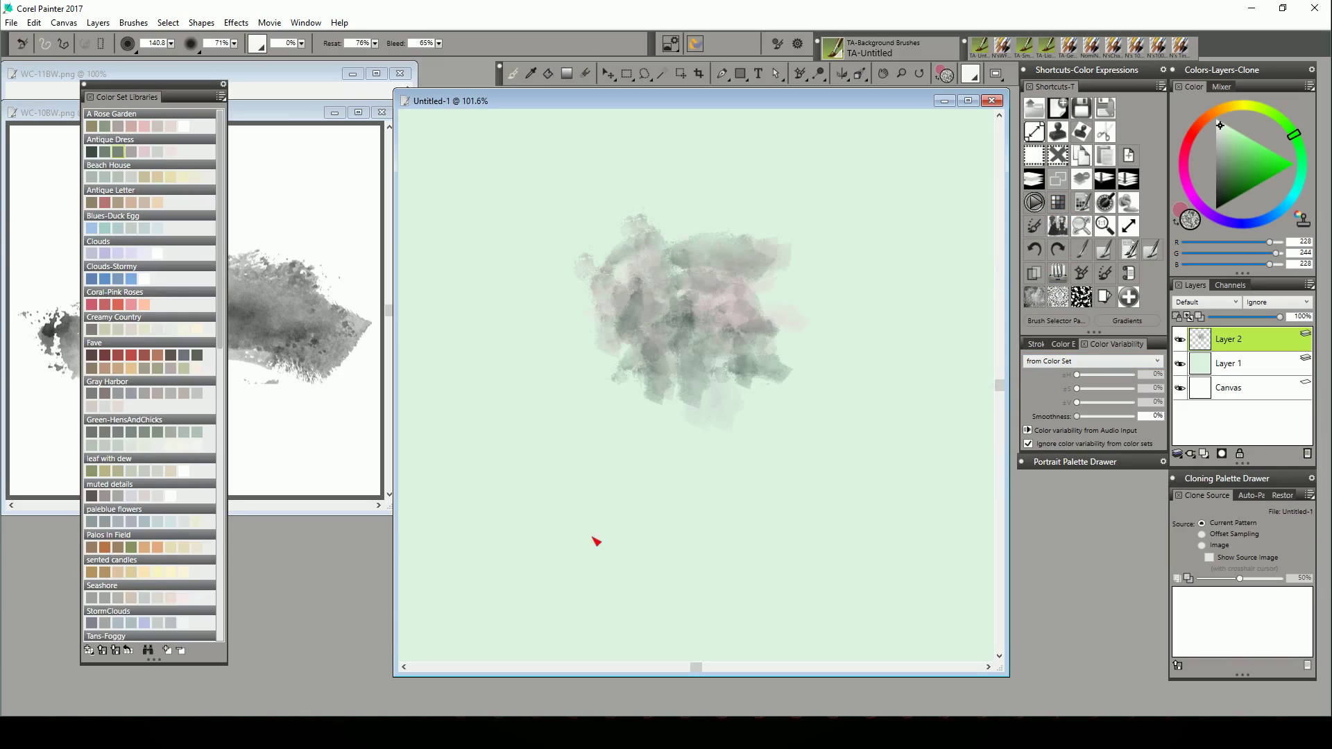
left_click(132, 128)
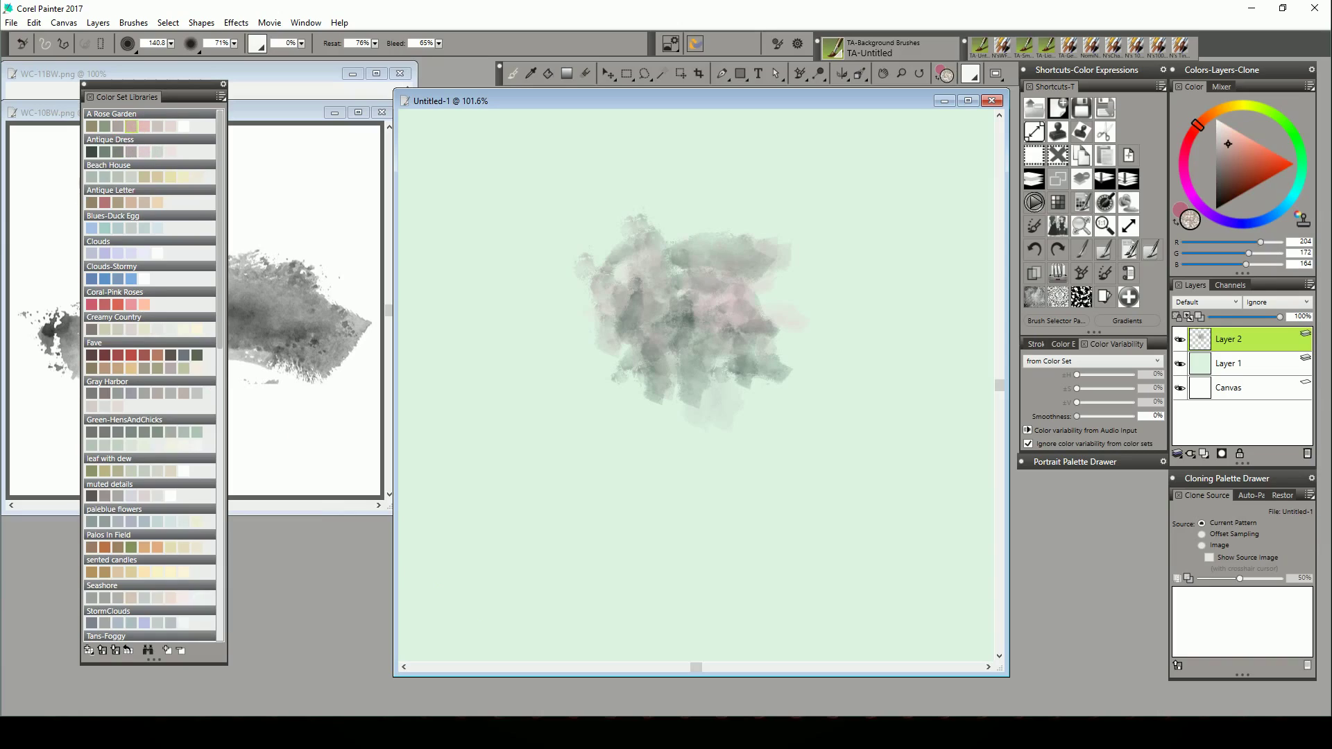
mouse_move(595, 341)
left_mouse_down()
mouse_move(594, 447)
mouse_move(545, 315)
mouse_move(595, 482)
mouse_move(559, 488)
mouse_move(613, 408)
mouse_move(602, 396)
mouse_move(583, 502)
mouse_move(639, 426)
mouse_move(645, 452)
mouse_move(676, 337)
mouse_move(675, 267)
mouse_move(627, 322)
mouse_move(597, 377)
mouse_move(725, 274)
mouse_move(696, 419)
mouse_move(767, 289)
mouse_move(589, 380)
mouse_move(628, 229)
mouse_move(534, 298)
mouse_move(514, 249)
left_mouse_up()
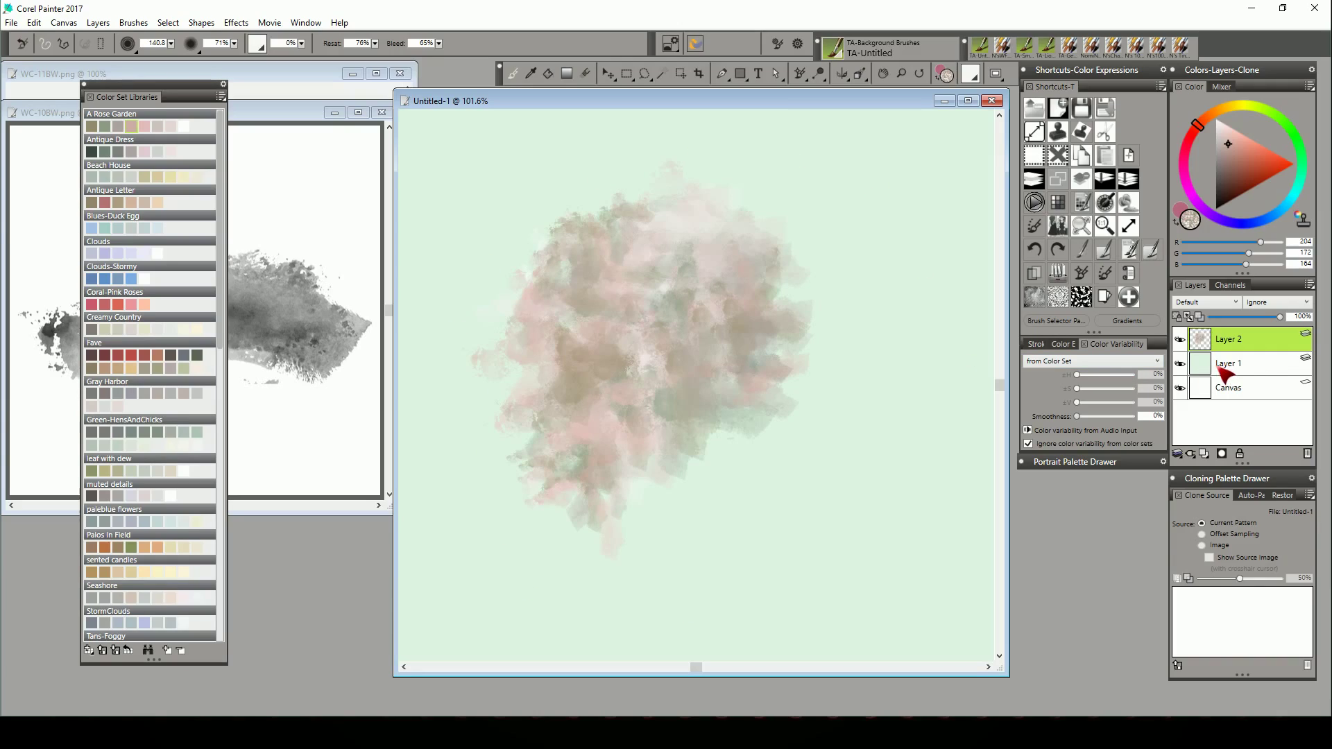
mouse_move(784, 397)
left_mouse_down()
mouse_move(752, 395)
mouse_move(722, 455)
mouse_move(760, 343)
mouse_move(748, 236)
left_mouse_up()
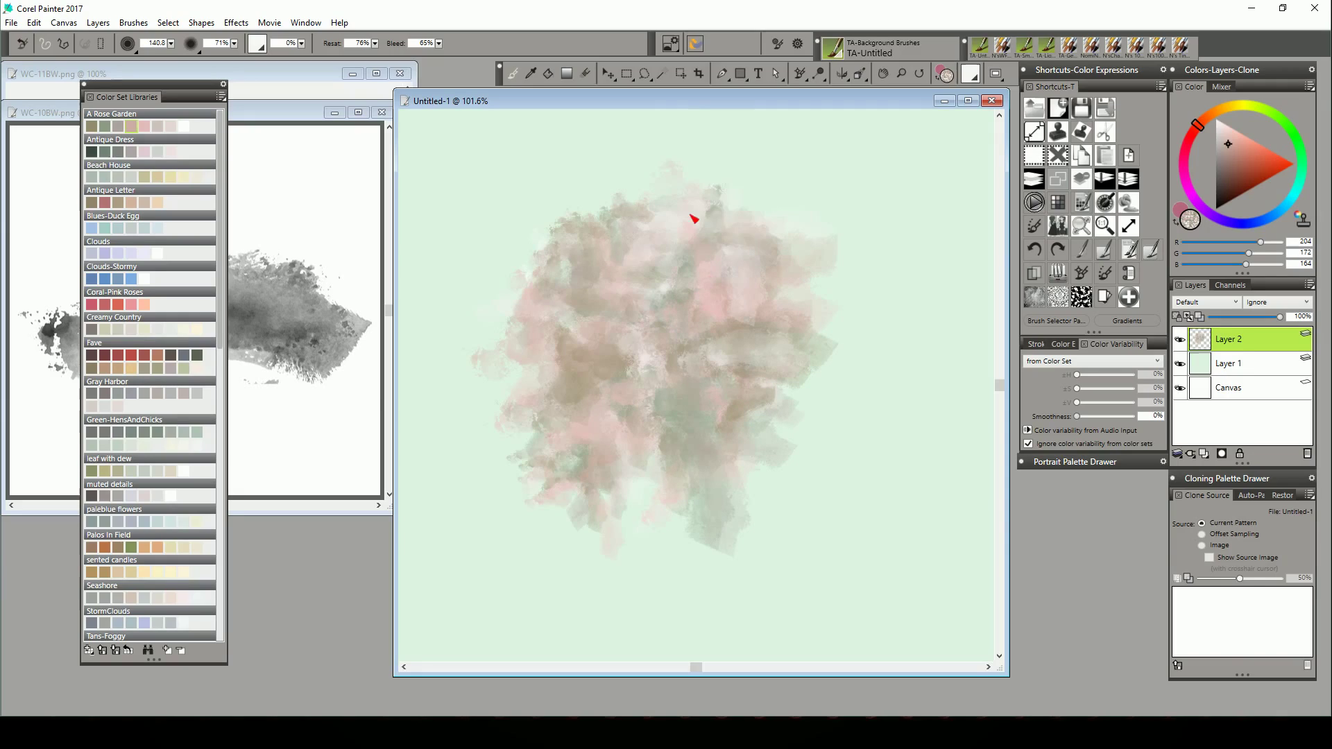
mouse_move(693, 218)
left_mouse_down()
mouse_move(592, 267)
mouse_move(494, 246)
mouse_move(512, 273)
mouse_move(688, 184)
mouse_move(818, 217)
mouse_move(860, 243)
mouse_move(770, 515)
mouse_move(865, 518)
mouse_move(887, 538)
mouse_move(823, 516)
mouse_move(886, 427)
mouse_move(912, 288)
mouse_move(759, 508)
mouse_move(659, 490)
mouse_move(552, 530)
mouse_move(527, 469)
mouse_move(735, 437)
mouse_move(734, 336)
left_mouse_up()
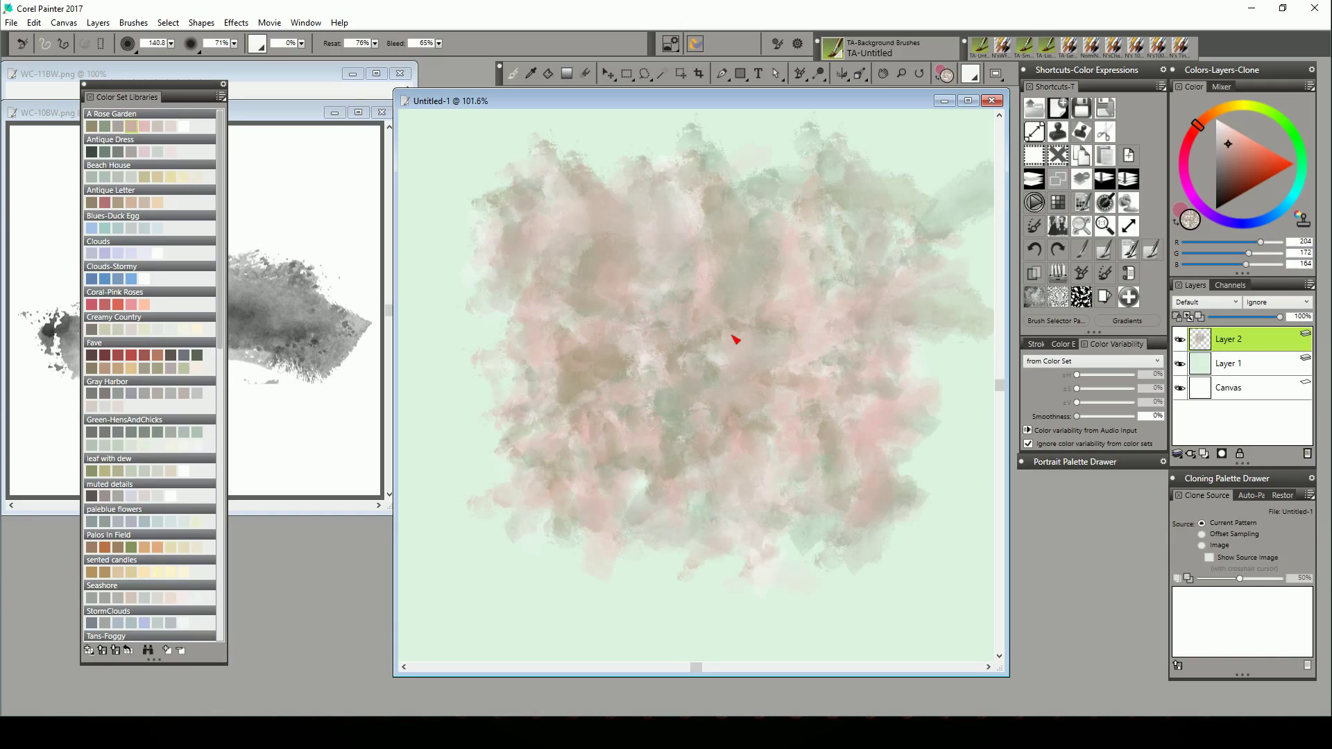
Try Gel and Multiply blending on Layer 2 and adjust its opacity
left_click(1238, 311)
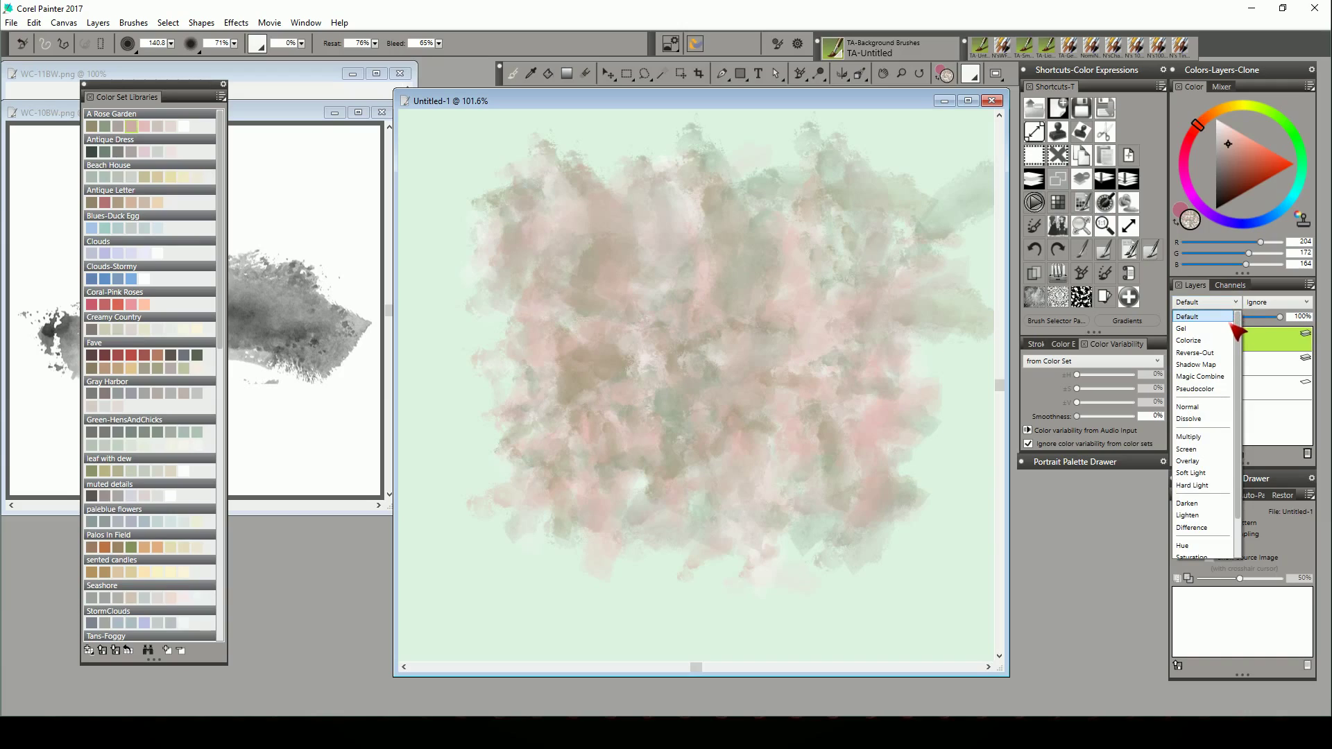
left_click(1225, 332)
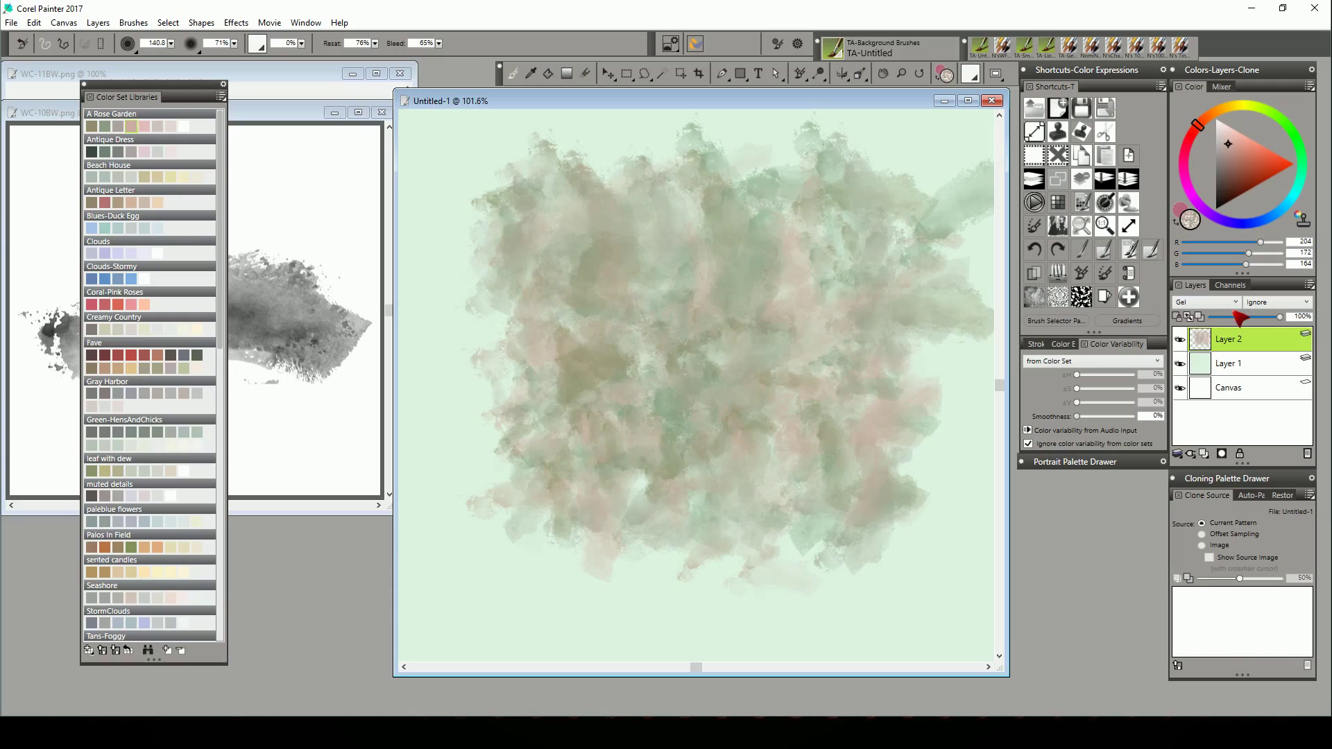
left_click(1240, 301)
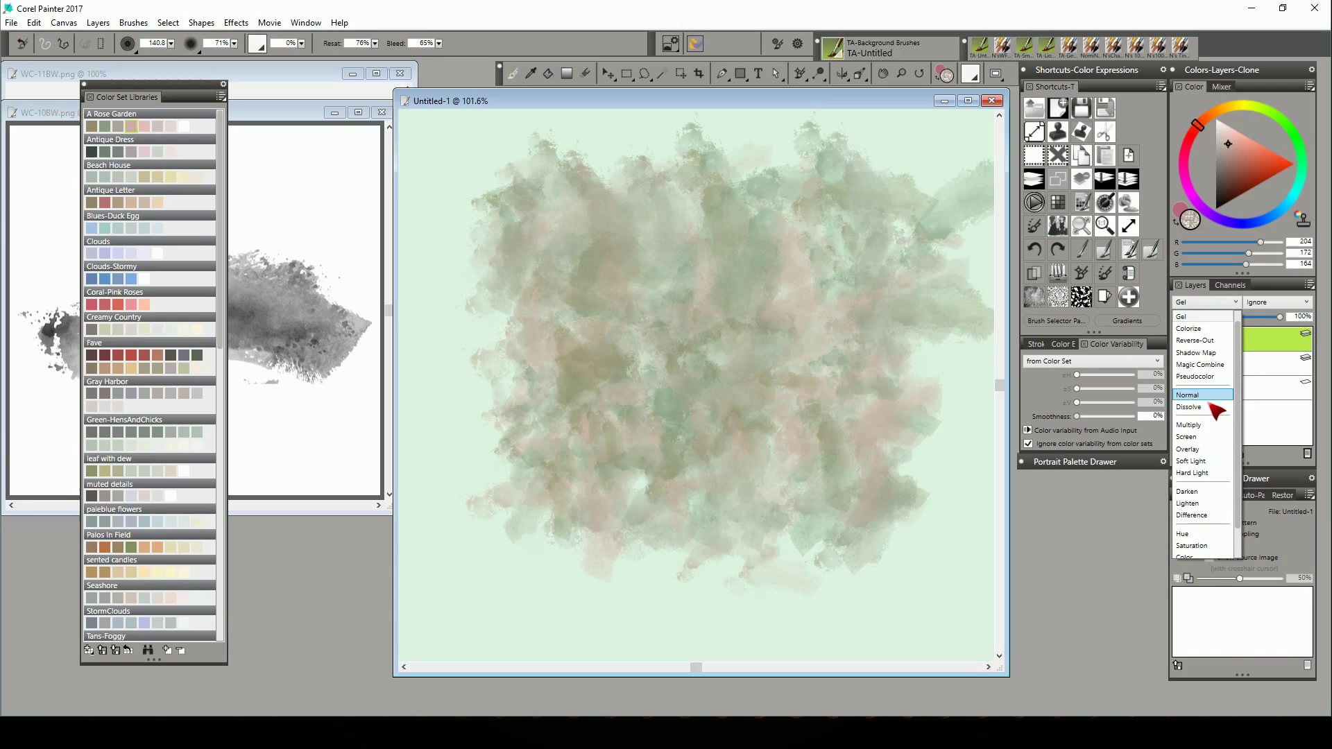
left_click(1213, 426)
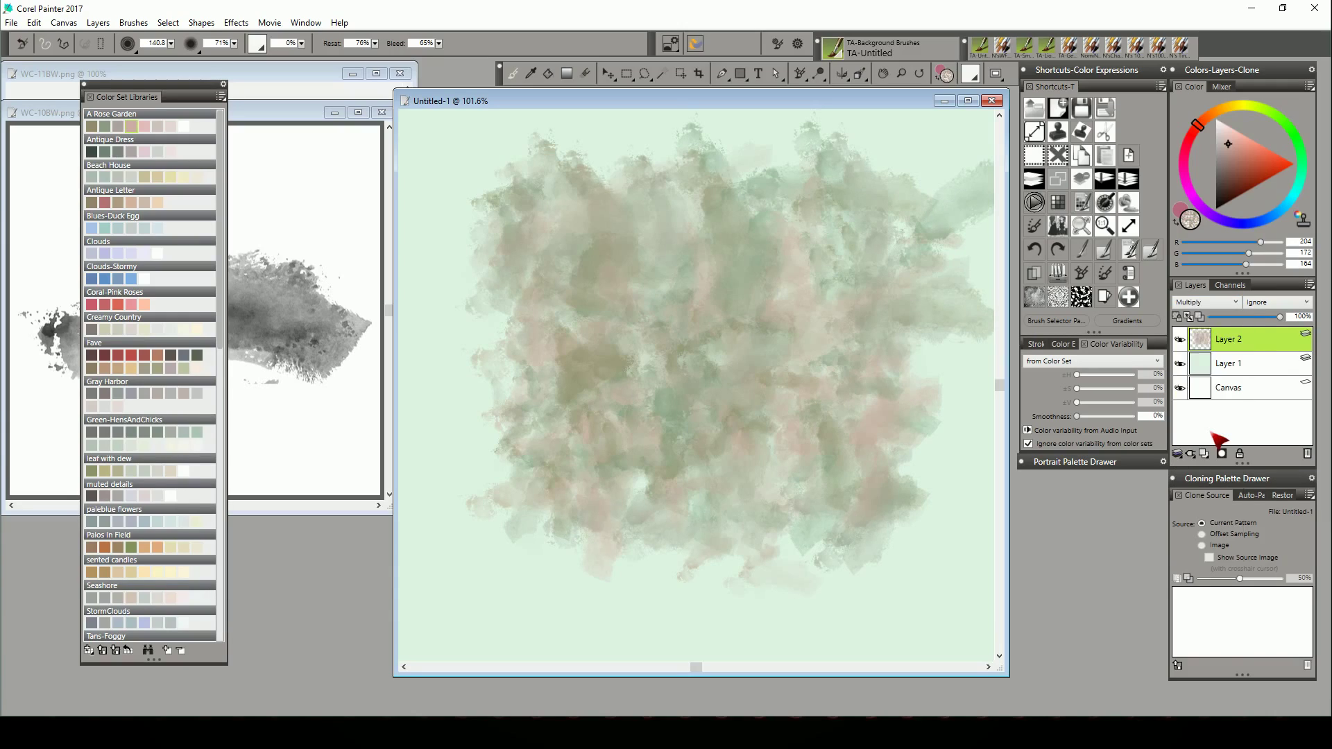
left_click_drag(1256, 317, 1306, 329)
Return Layer 2 to Default blending, close the color set library and switch to WC-10BW
left_click(1235, 303)
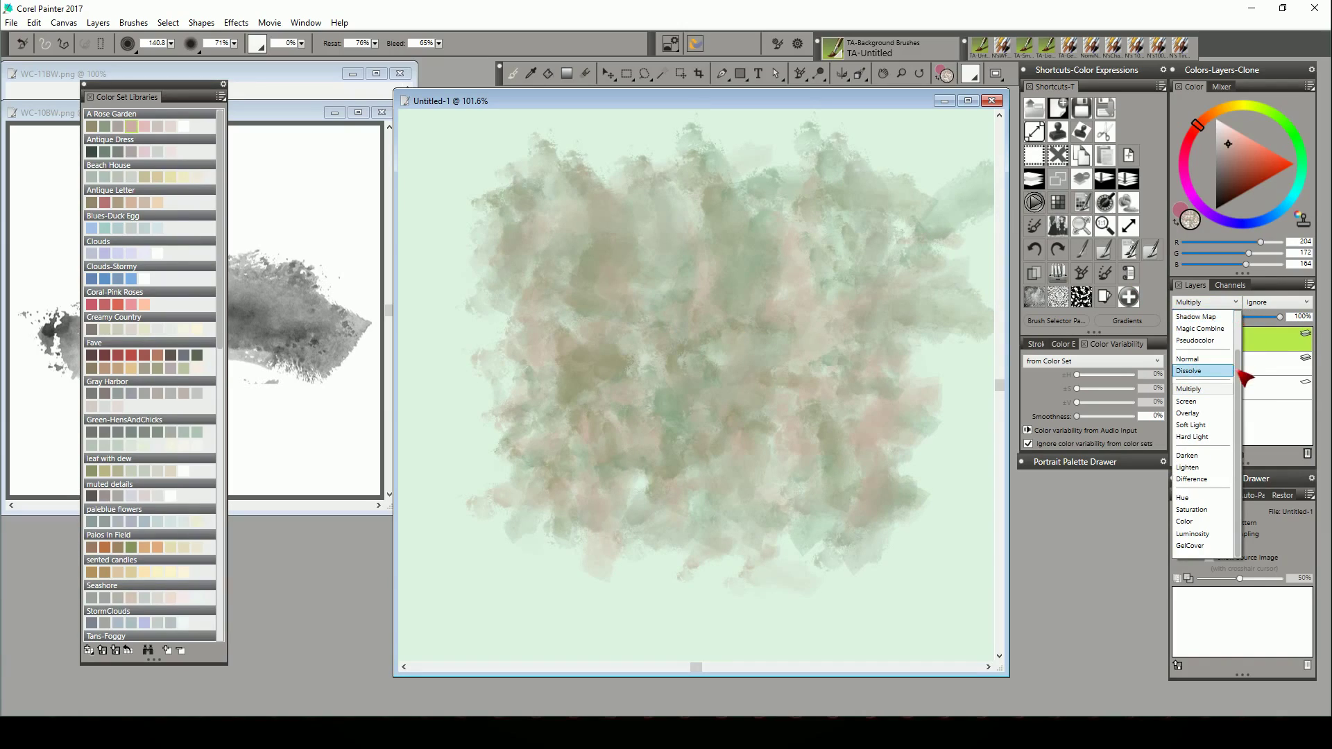
scroll(1248, 325, "up", 2)
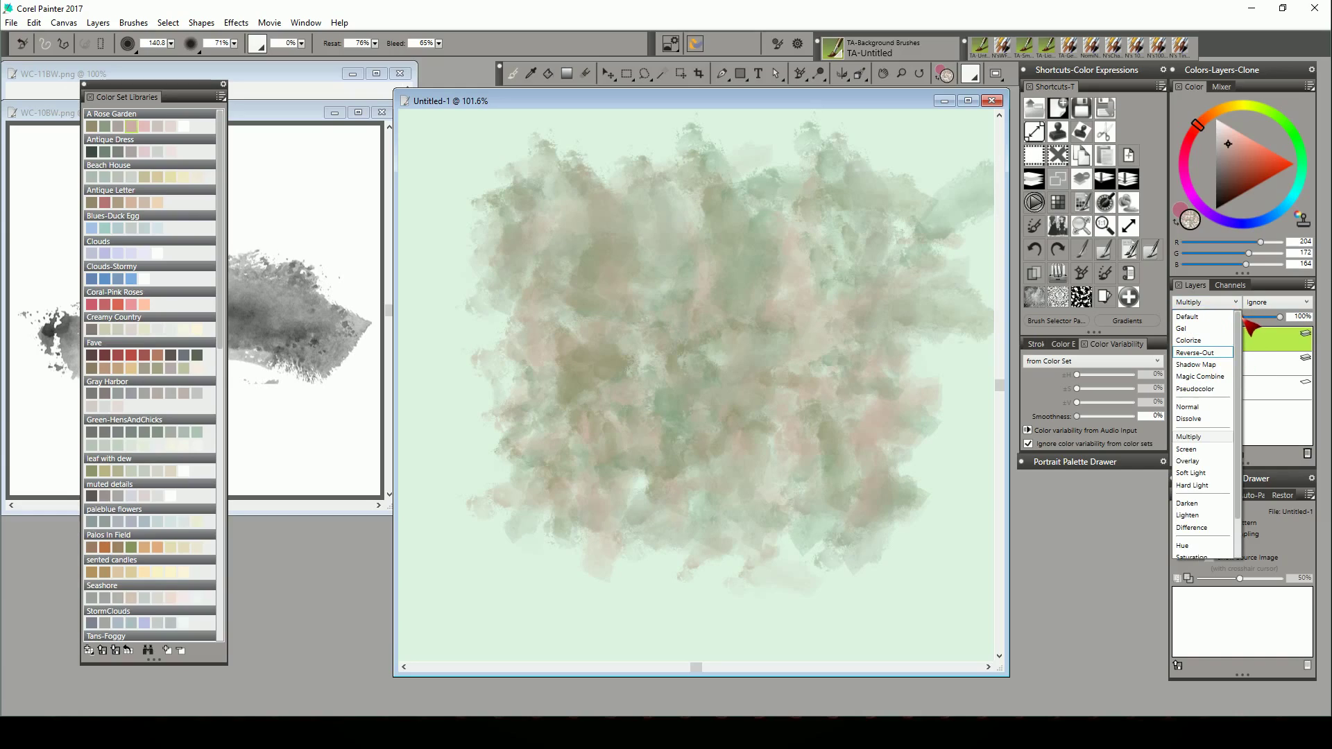
left_click(1187, 317)
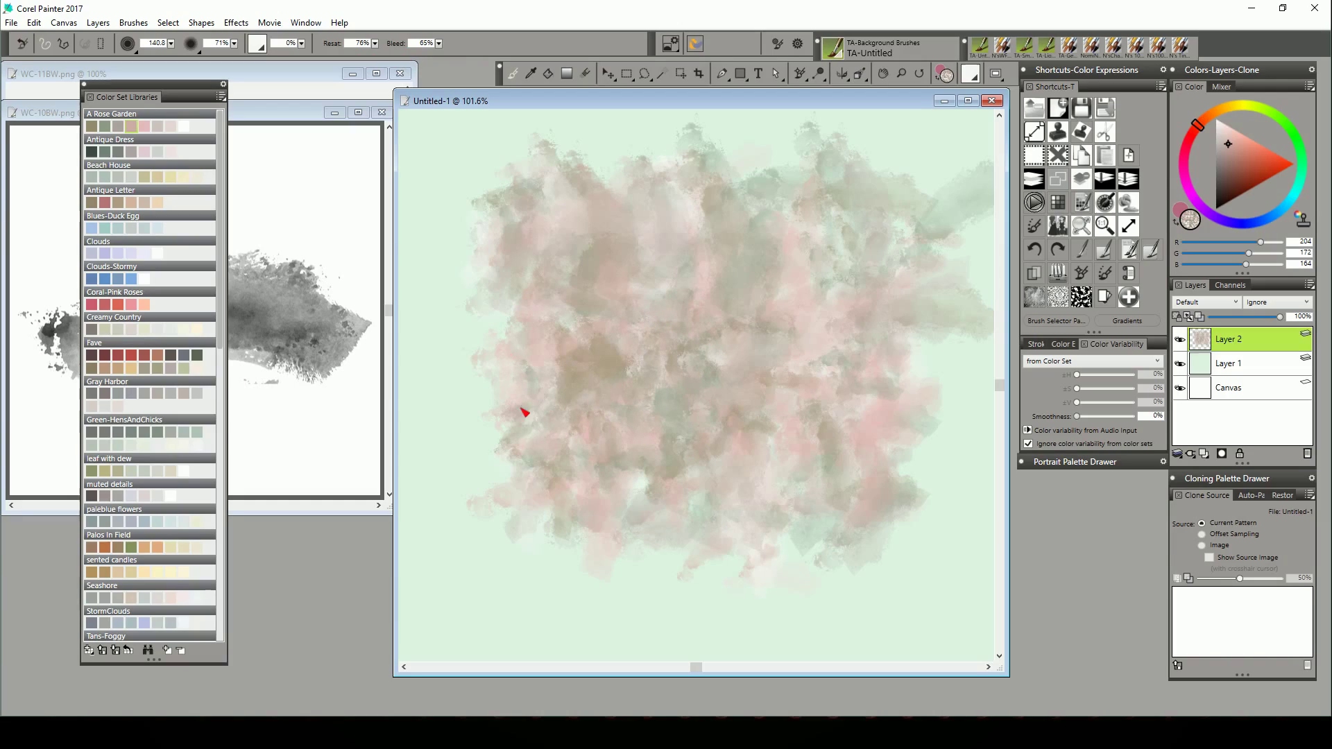
left_click(91, 94)
left_click(129, 113)
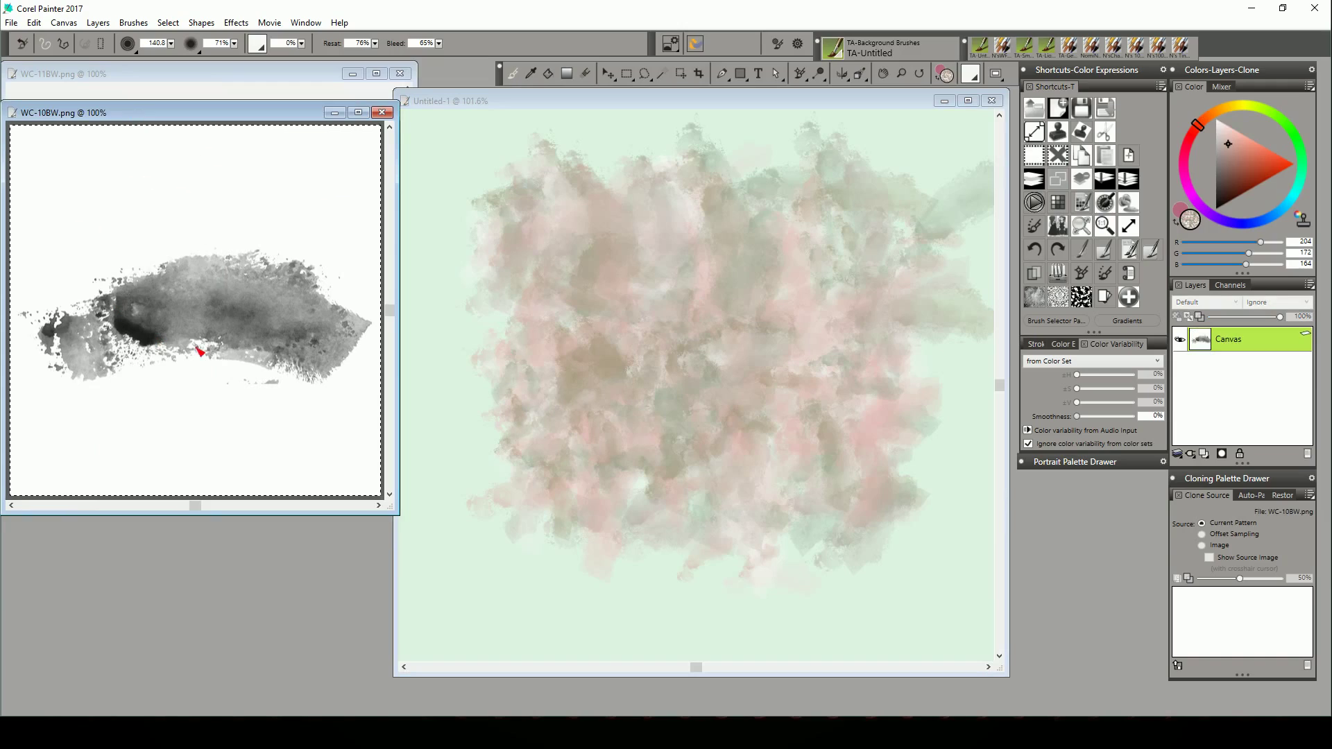
Add pinkish dabs along the painting's left and upper edges, then select all of WC-10BW
left_click(517, 318)
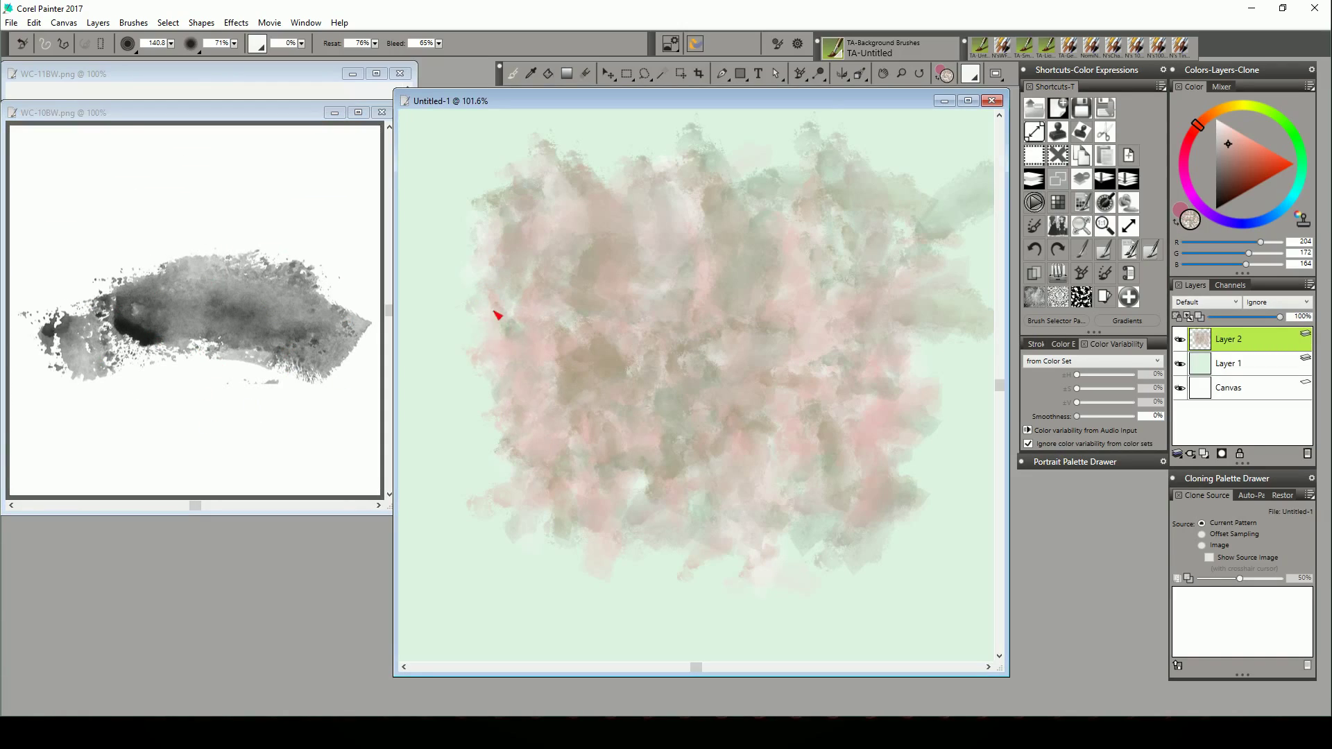
mouse_move(498, 314)
left_mouse_down()
mouse_move(469, 329)
mouse_move(479, 288)
mouse_move(586, 209)
mouse_move(624, 204)
mouse_move(693, 154)
mouse_move(797, 232)
mouse_move(656, 169)
mouse_move(786, 174)
mouse_move(898, 243)
mouse_move(943, 369)
mouse_move(871, 537)
mouse_move(543, 573)
mouse_move(476, 364)
mouse_move(497, 550)
mouse_move(627, 597)
mouse_move(718, 515)
left_mouse_up()
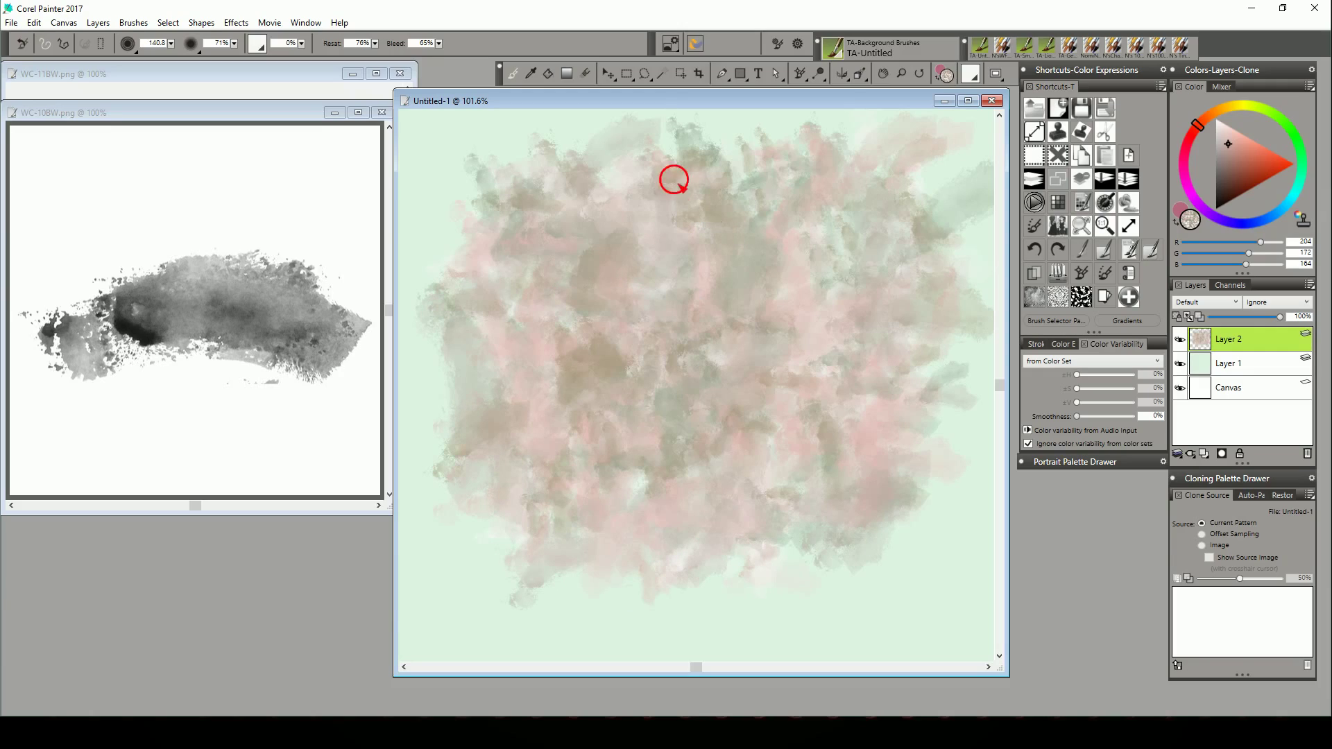
mouse_move(574, 184)
left_mouse_down()
mouse_move(482, 210)
mouse_move(458, 197)
left_mouse_up()
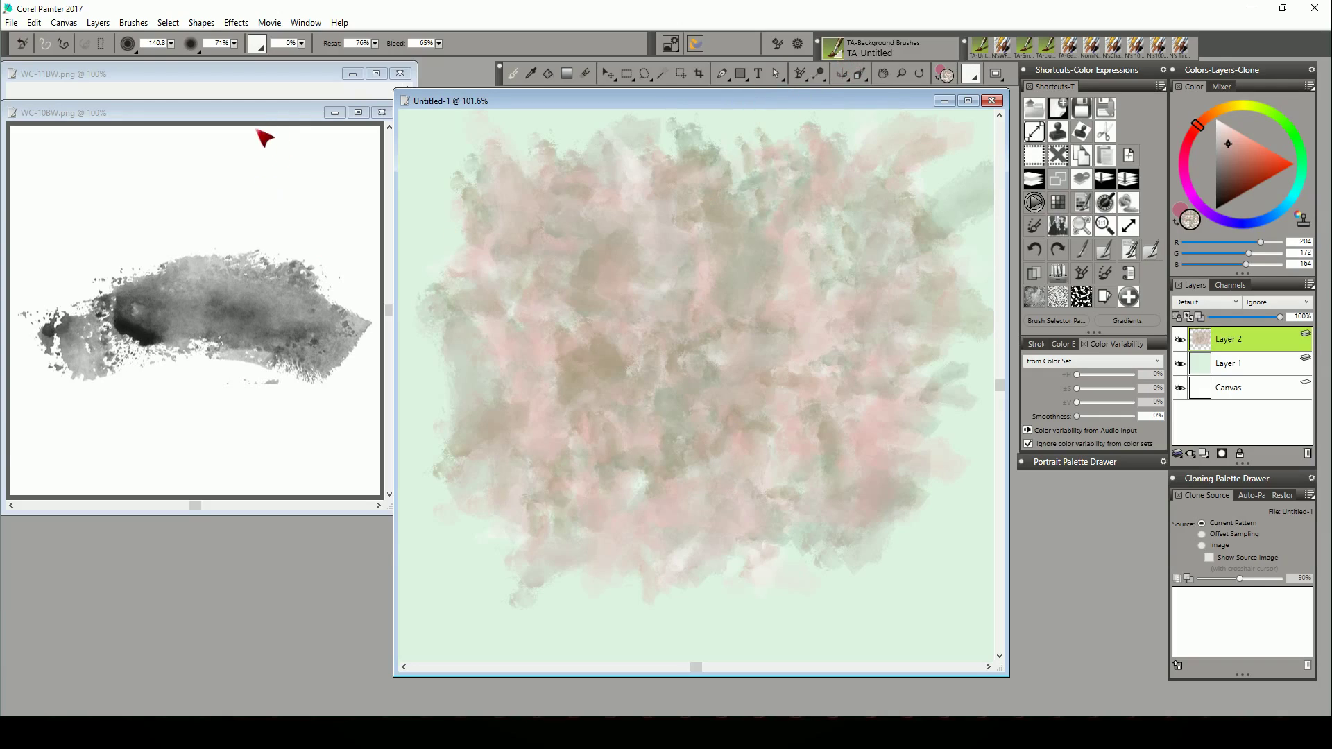
left_click(278, 123)
key("ctrl+a")
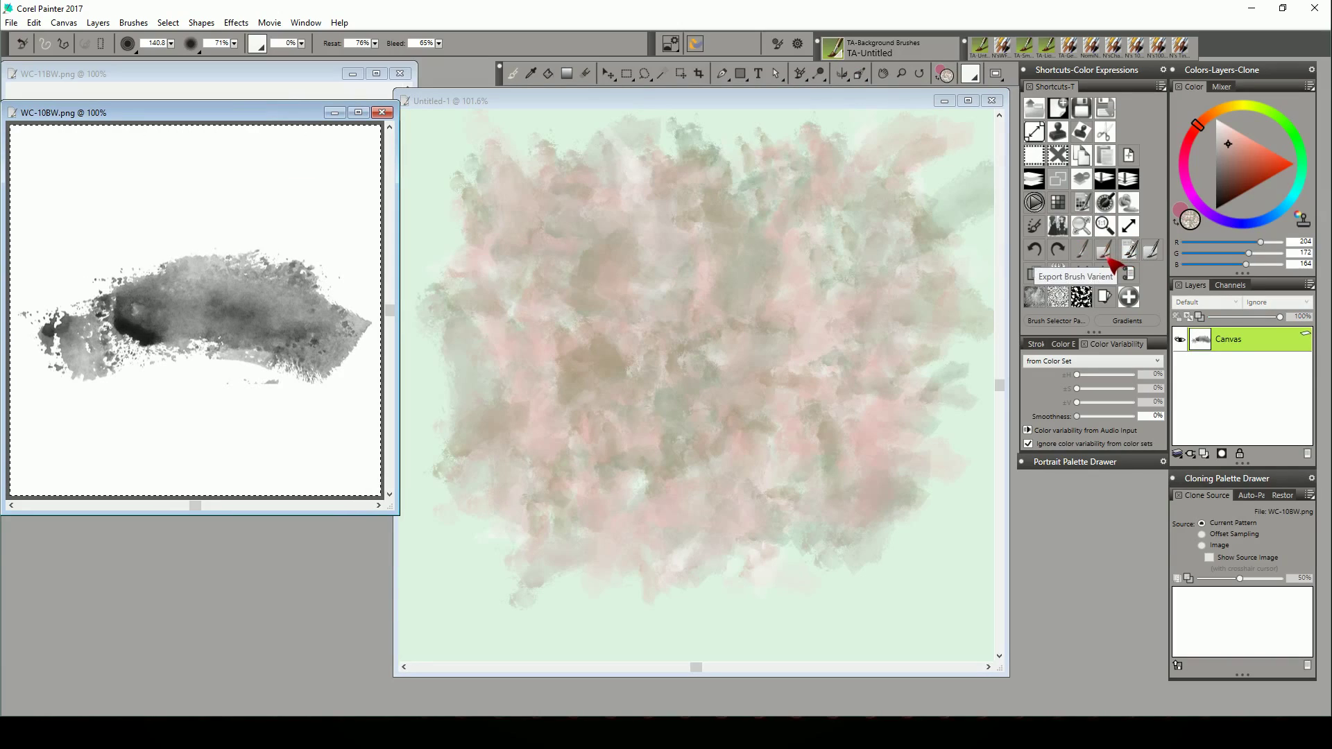
Export the brush variant as TA-WC-10-colorset-pressure into TA-Background Brushes
left_click(1114, 267)
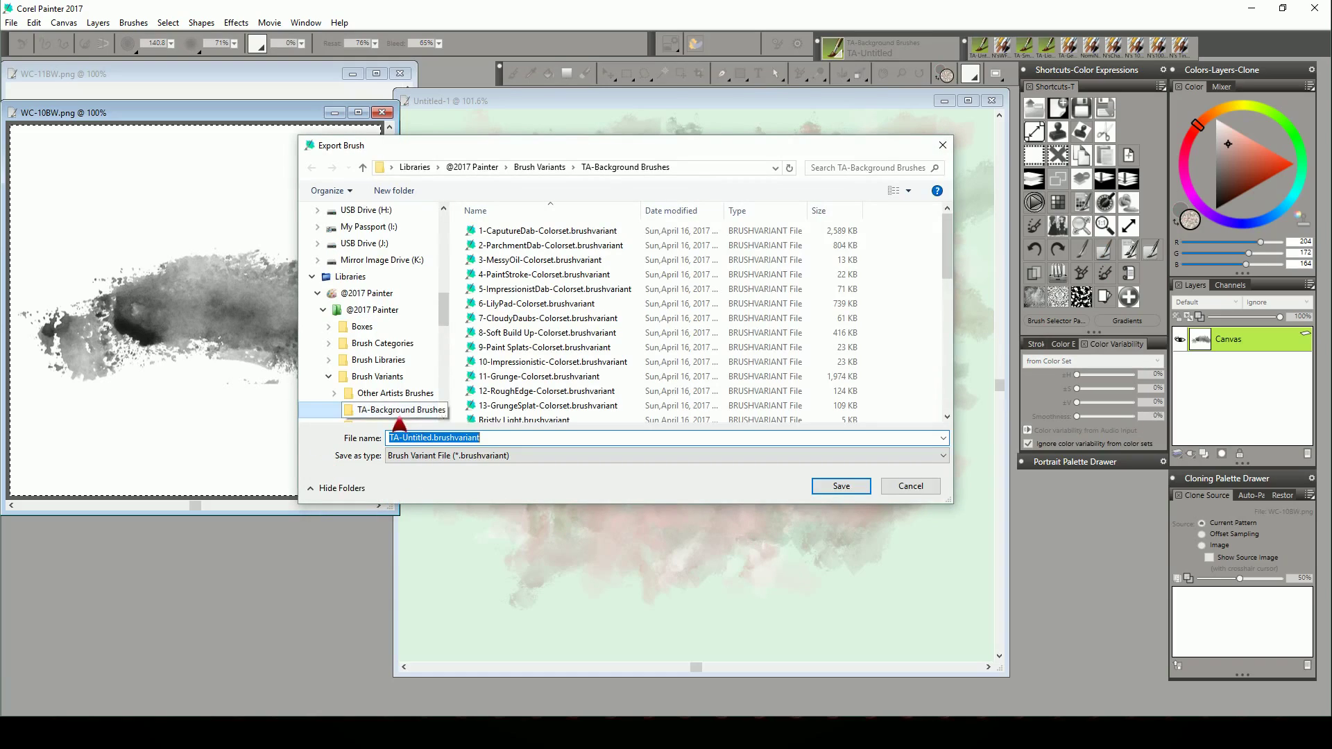
left_click(411, 437)
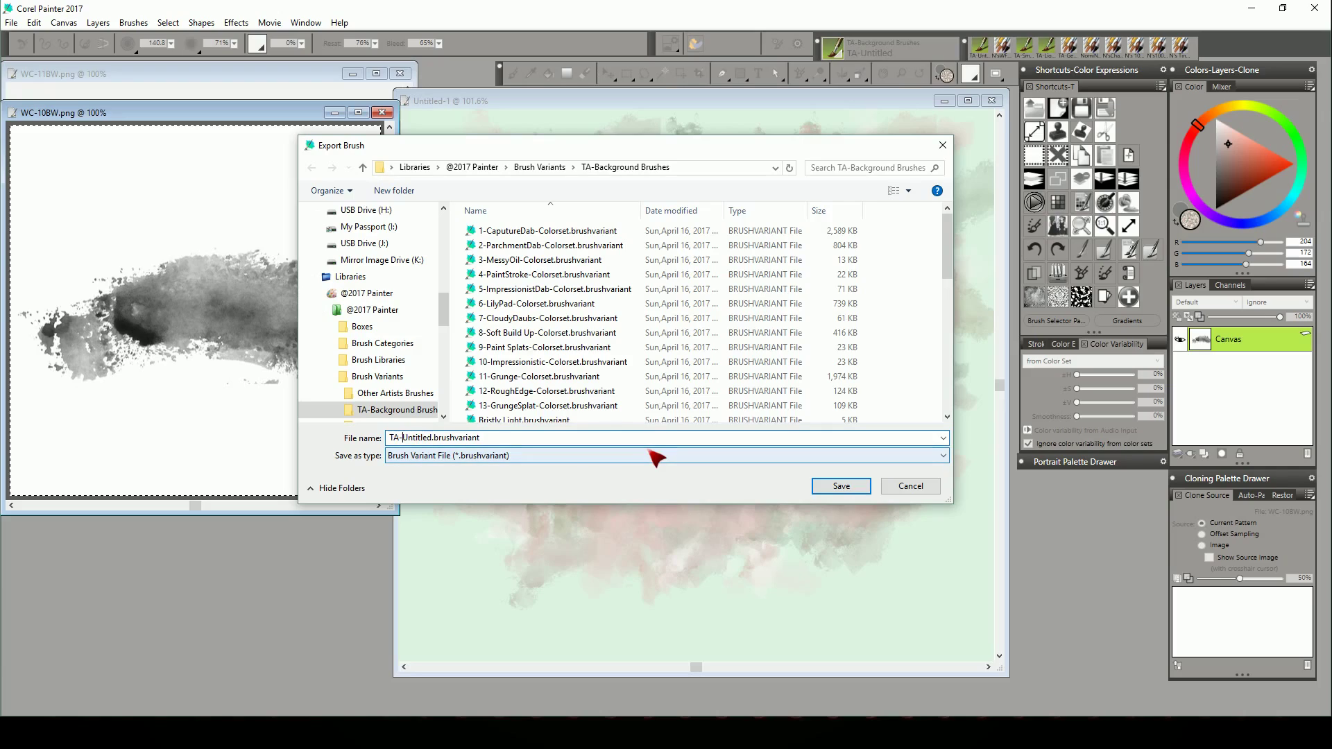
key("Delete")
key("Delete")
key("Delete")
key("Delete")
key("Delete")
key("Delete")
type("WC-10-colorset-pressure")
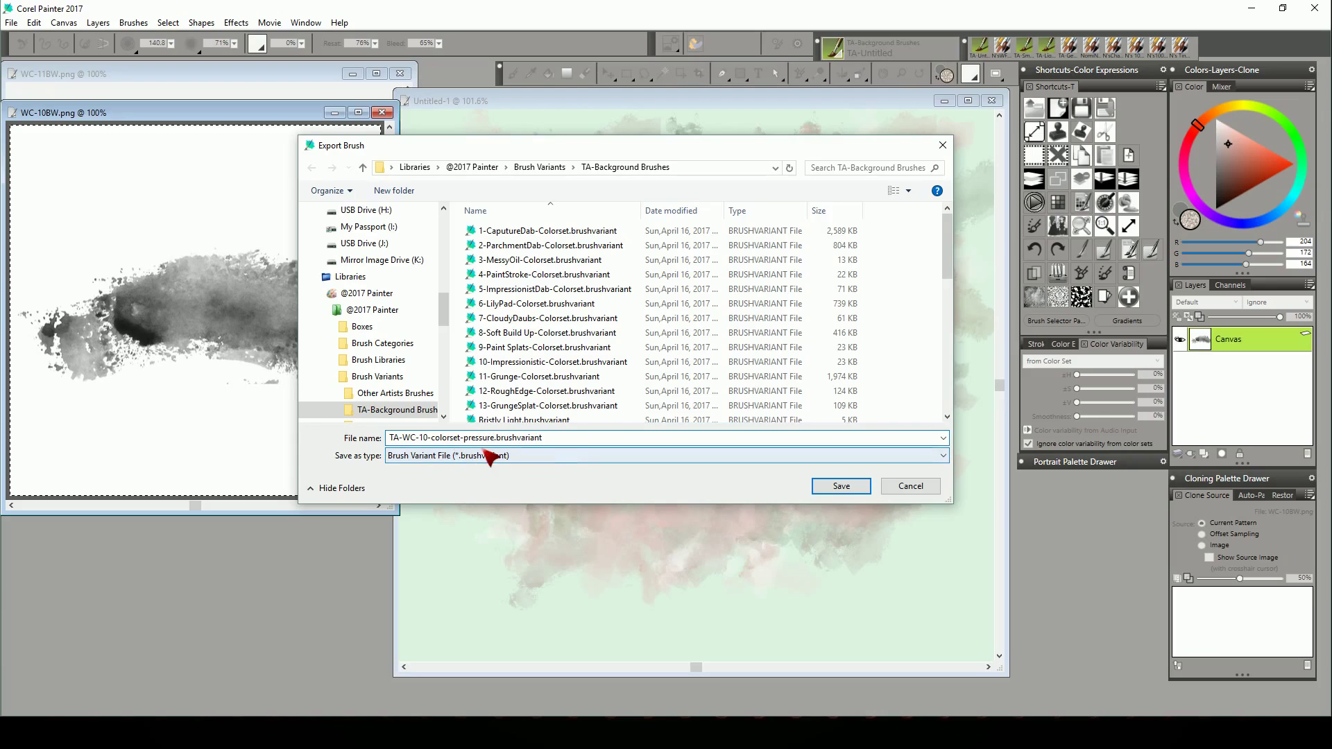
left_click(851, 488)
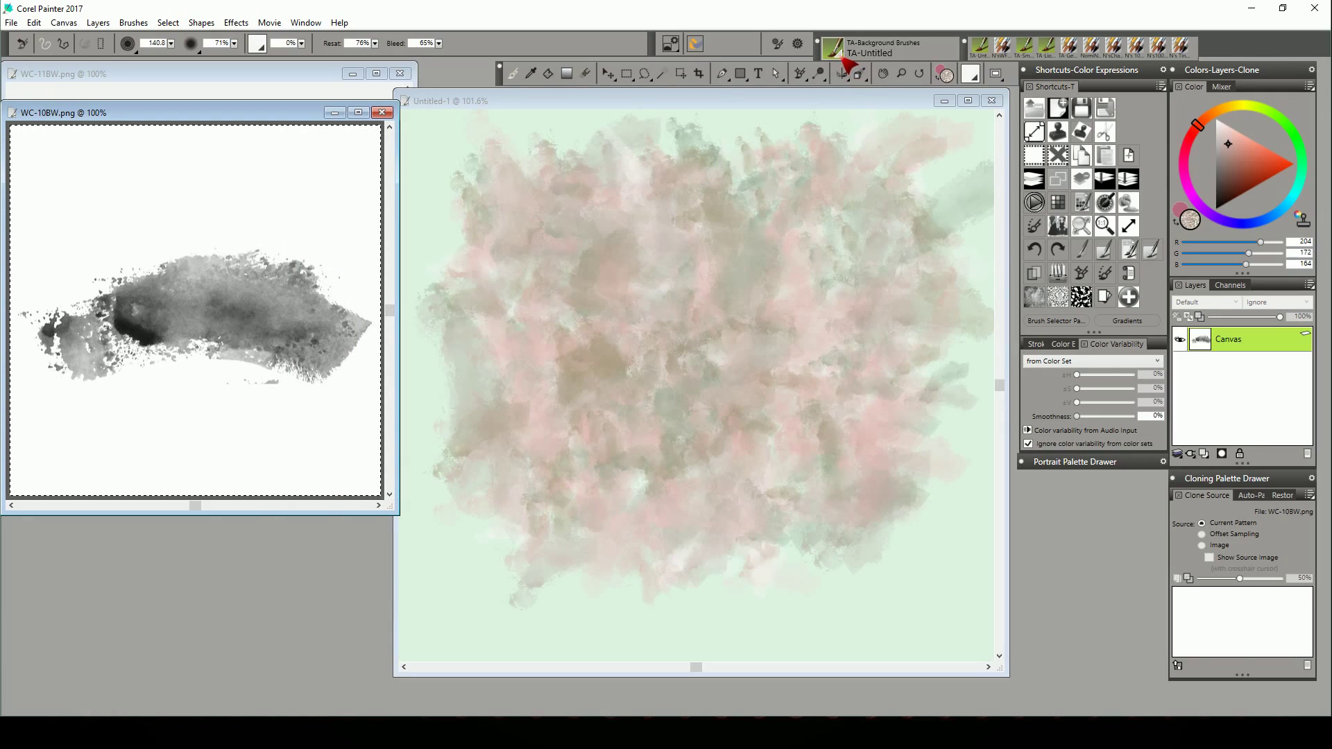
Open and close the Brush Selector, return to the painting and bring up the Brushes menu
left_click(848, 66)
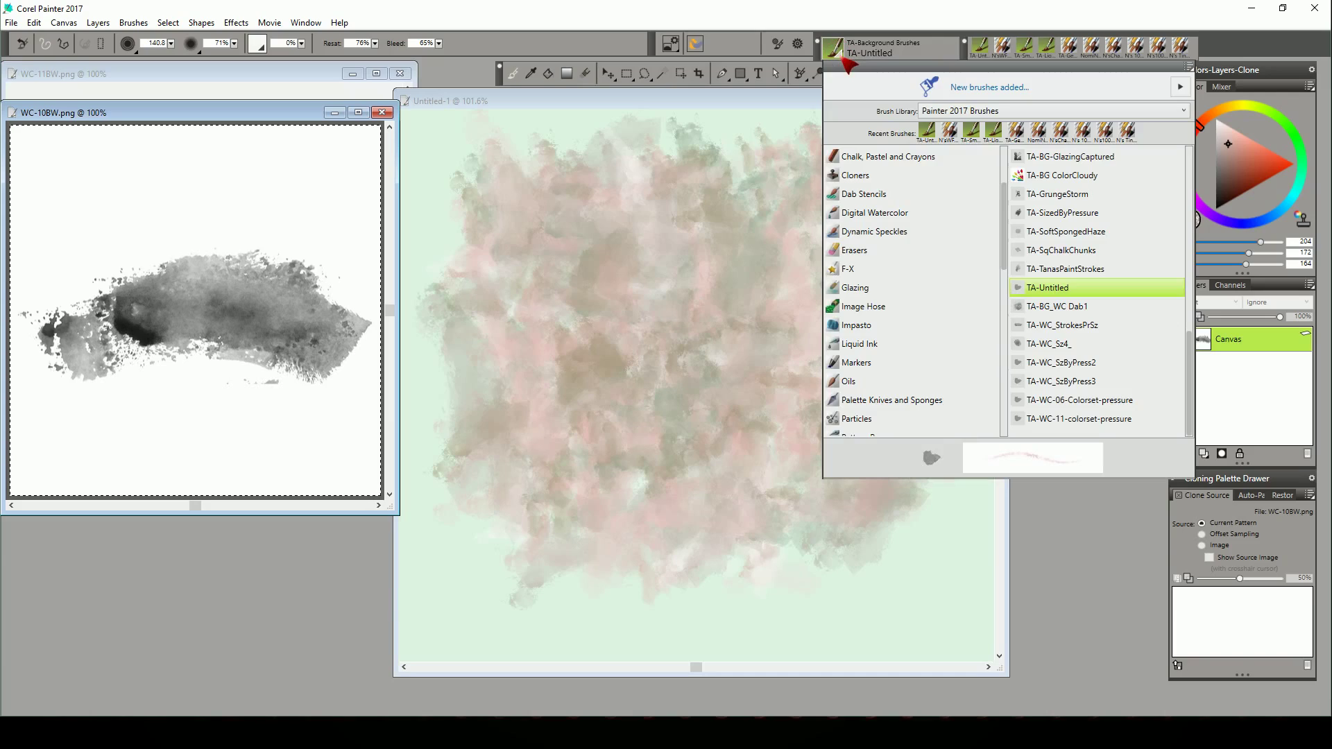
left_click(848, 66)
left_click(748, 248)
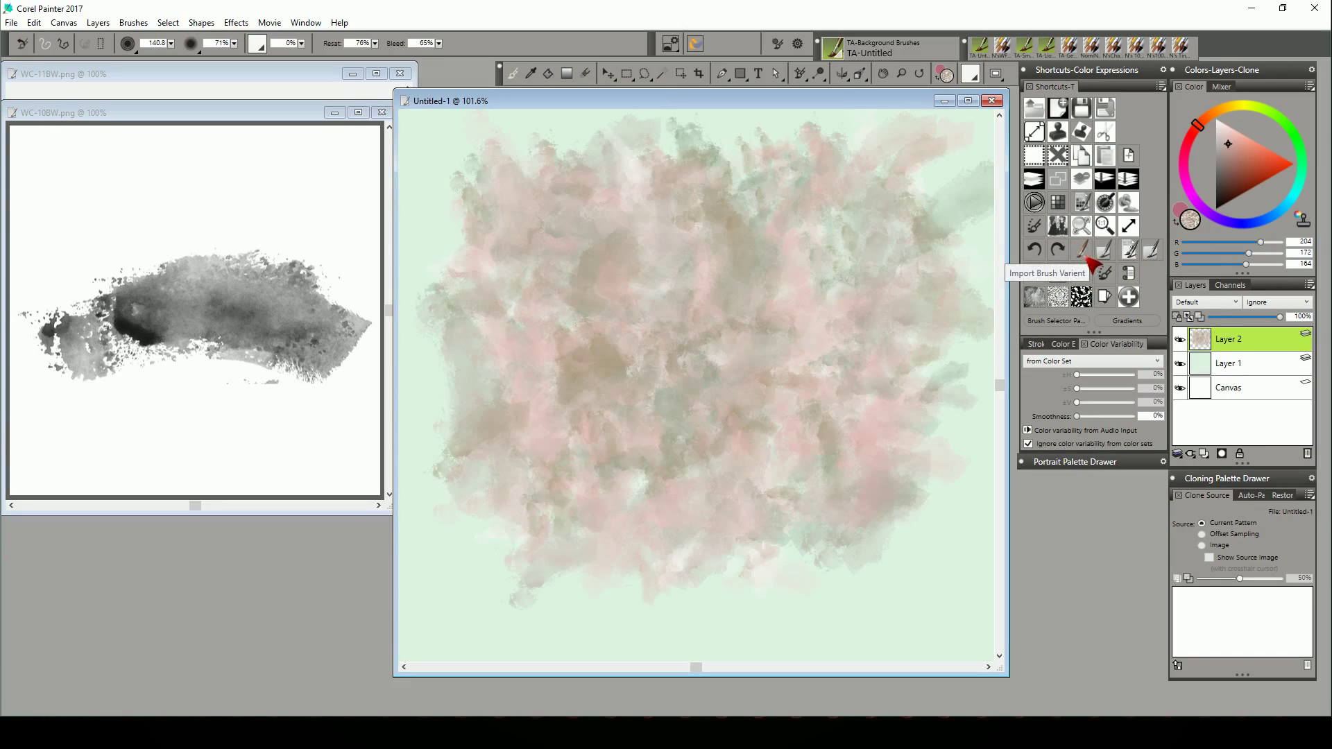
left_click(131, 23)
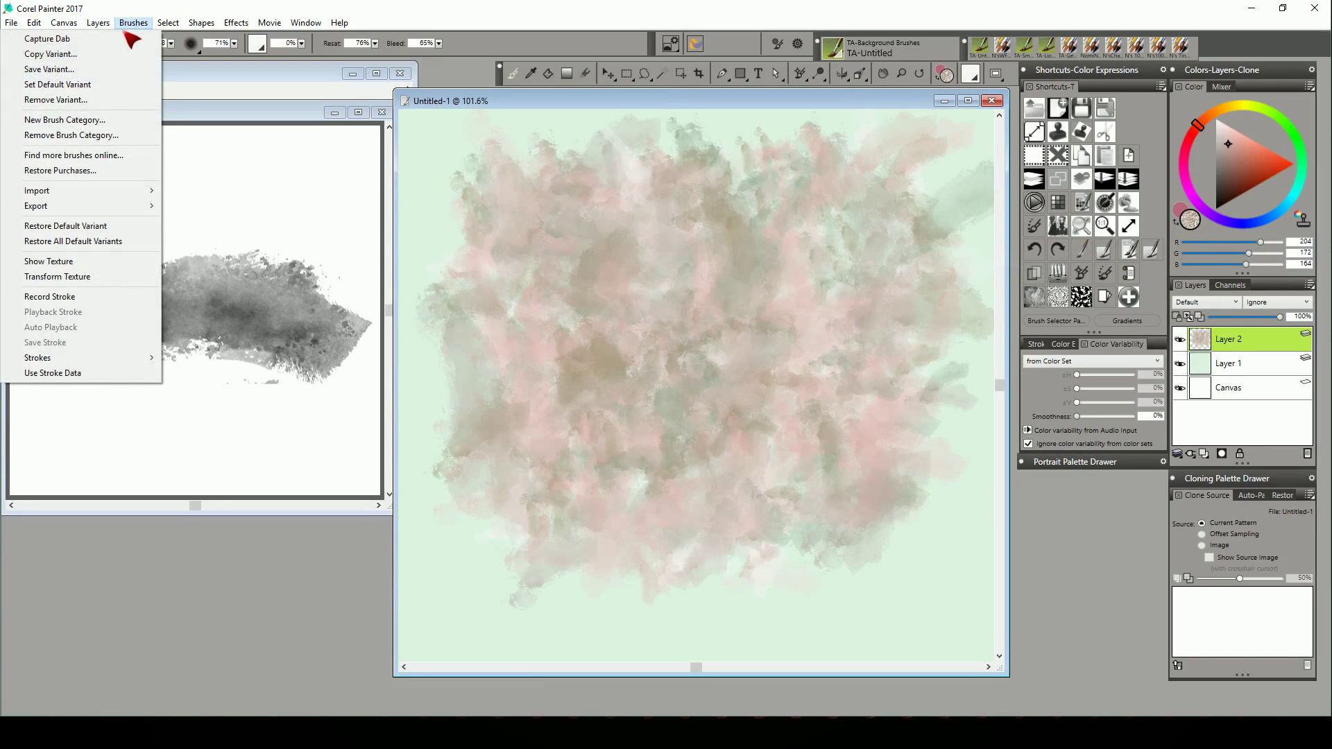
mouse_move(63, 190)
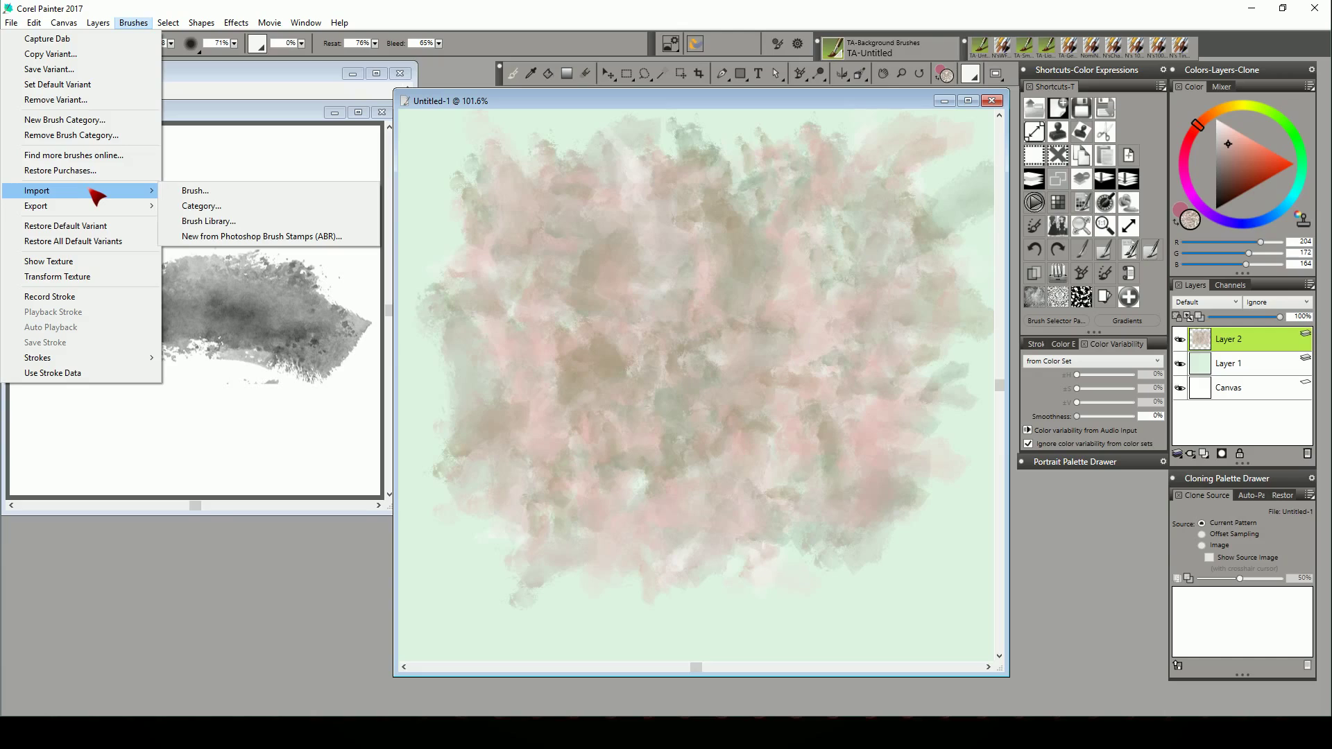
Import TA-WC-10-colorset-pressure.brushvariant and save it into the TA-Background Brushes category
left_click(194, 191)
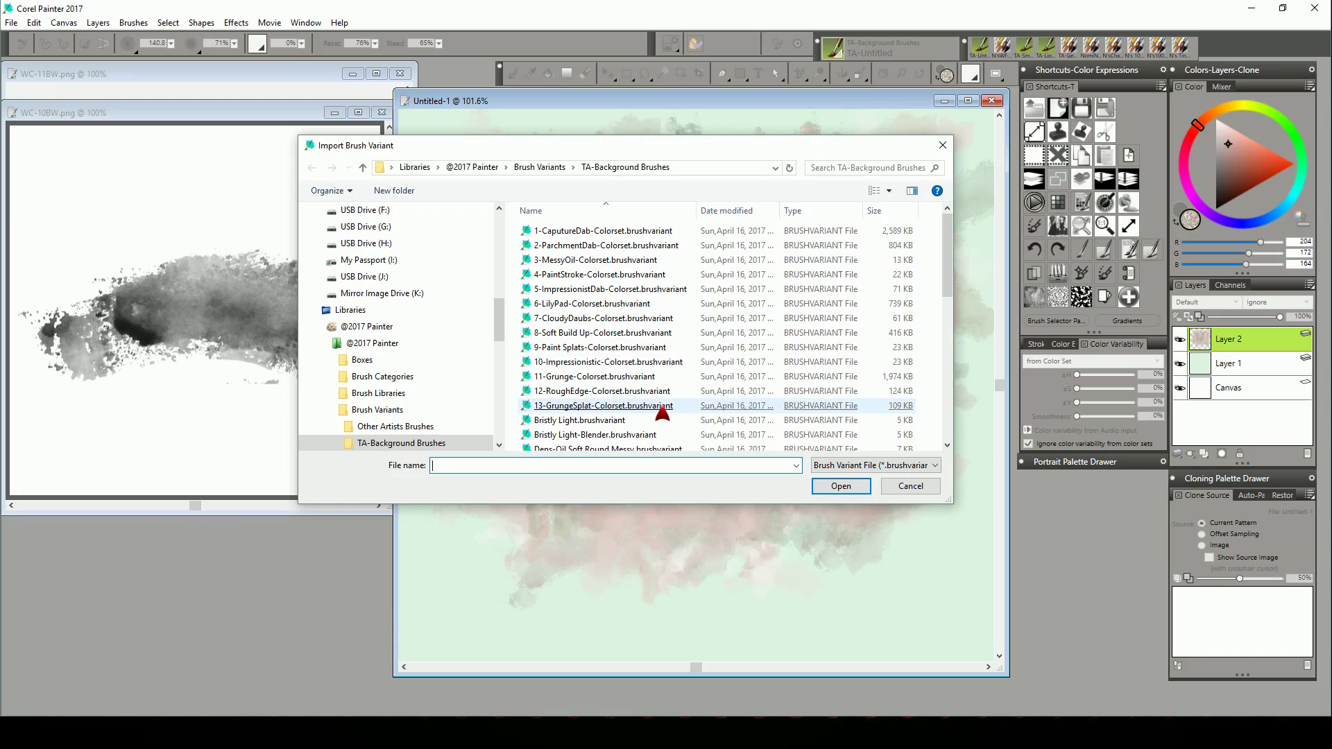
scroll(662, 412, "down", 1)
scroll(663, 412, "down", 2)
scroll(662, 412, "down", 1)
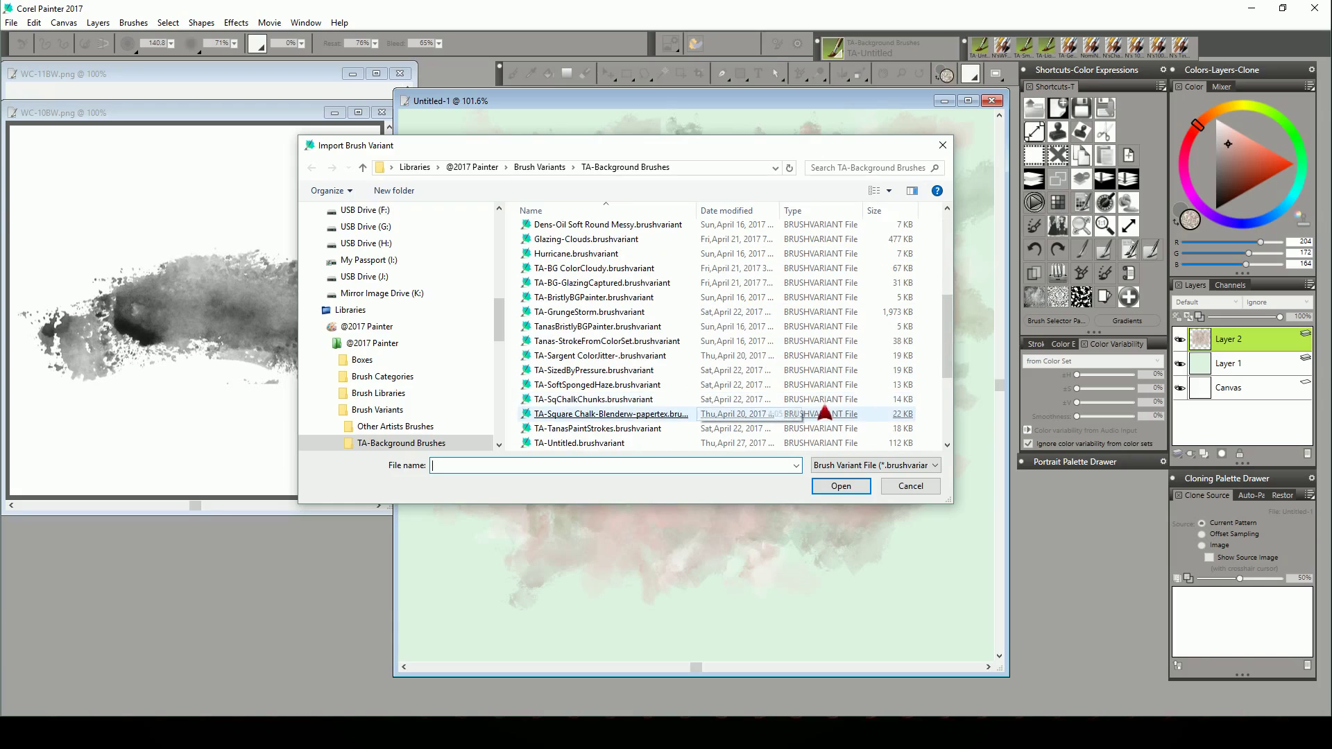
left_click_drag(954, 375, 947, 450)
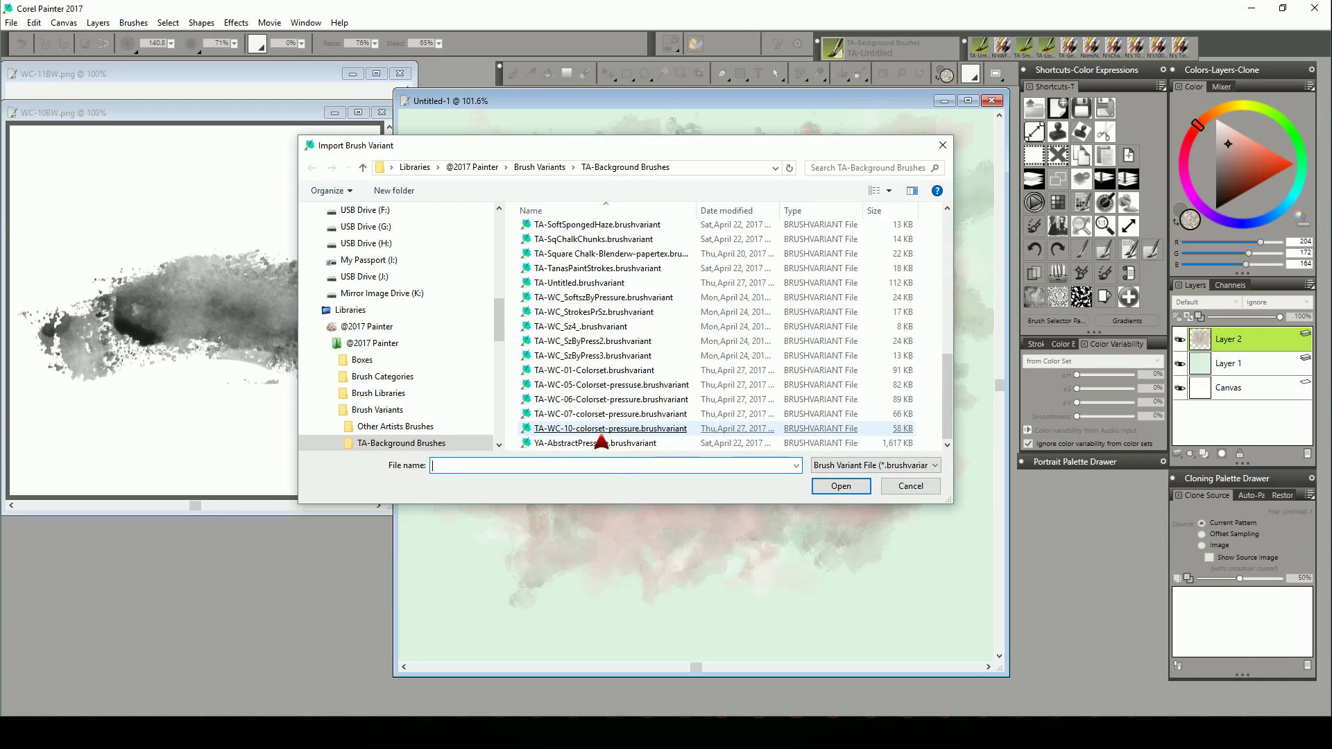
double_click(633, 442)
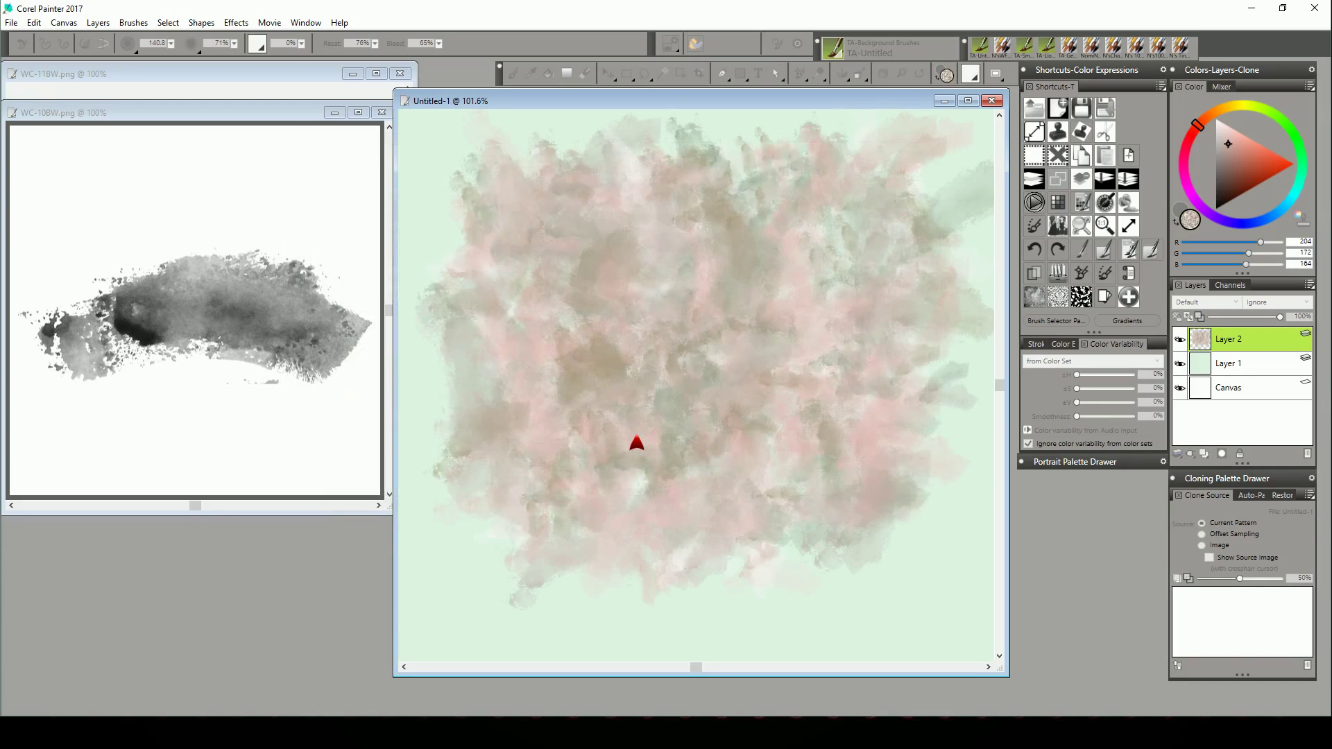
left_click(897, 58)
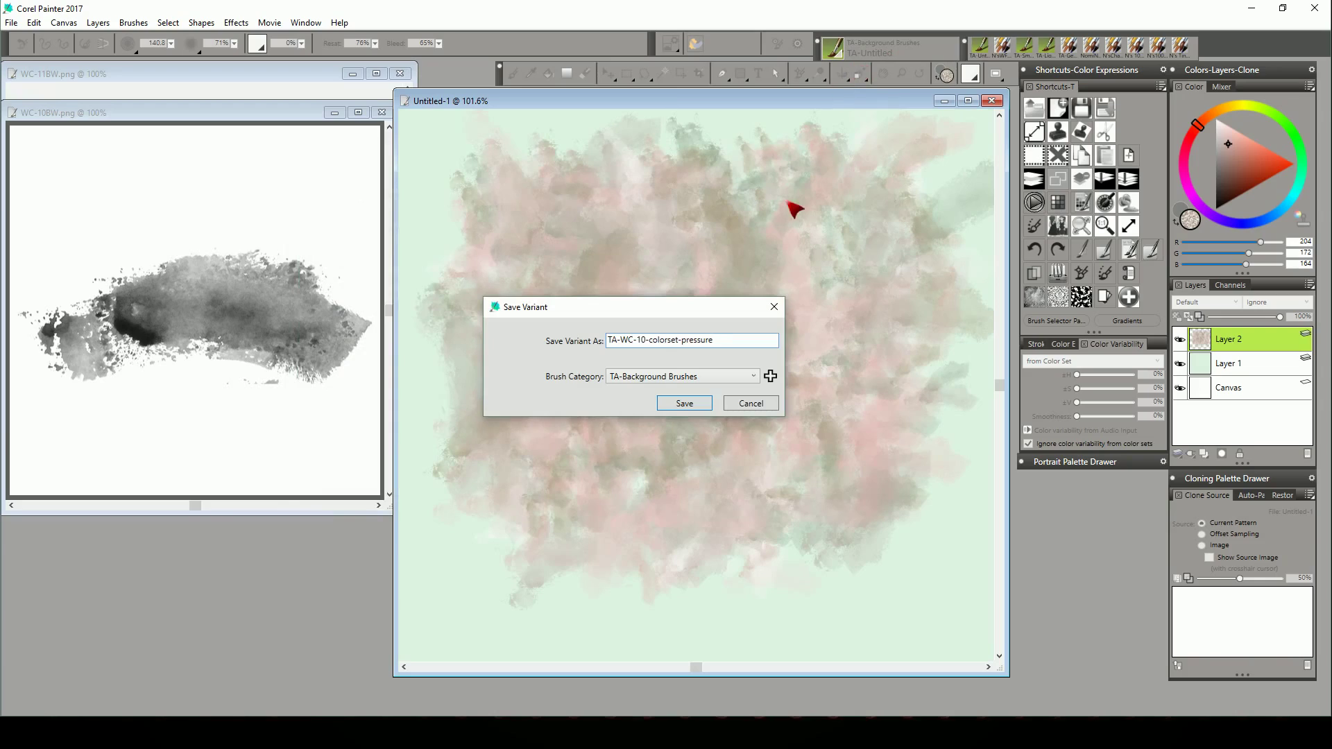
left_click(693, 405)
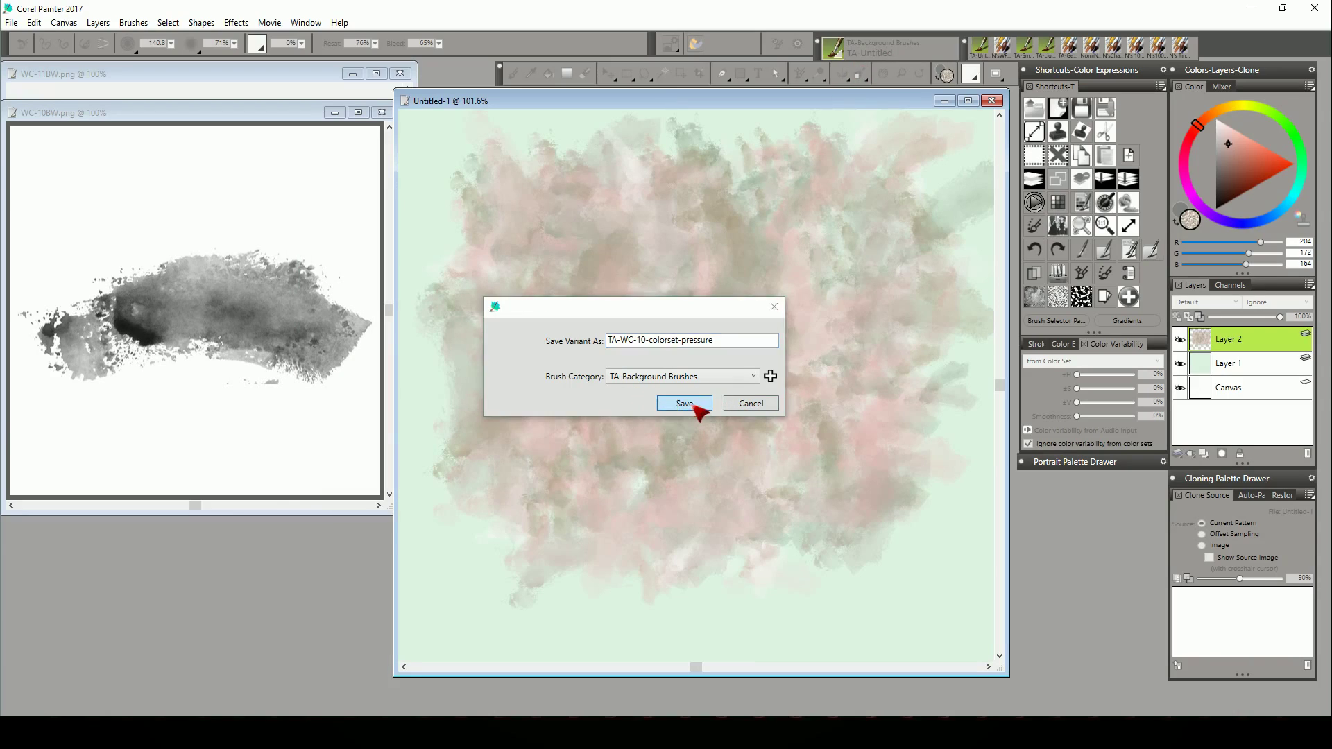
Confirm TA-WC-10-colorset-pressure appears in TA-Background Brushes, then close the selector
left_click(841, 58)
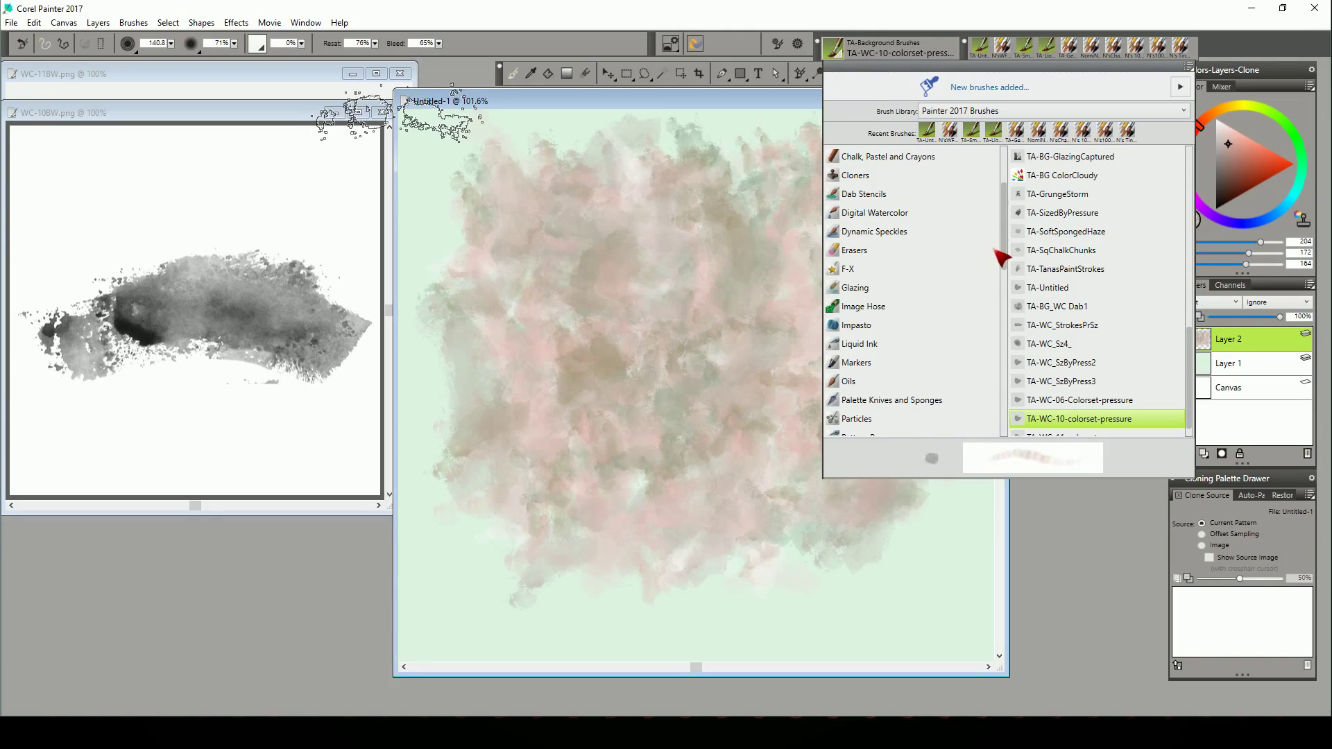
left_click_drag(1005, 249, 1007, 430)
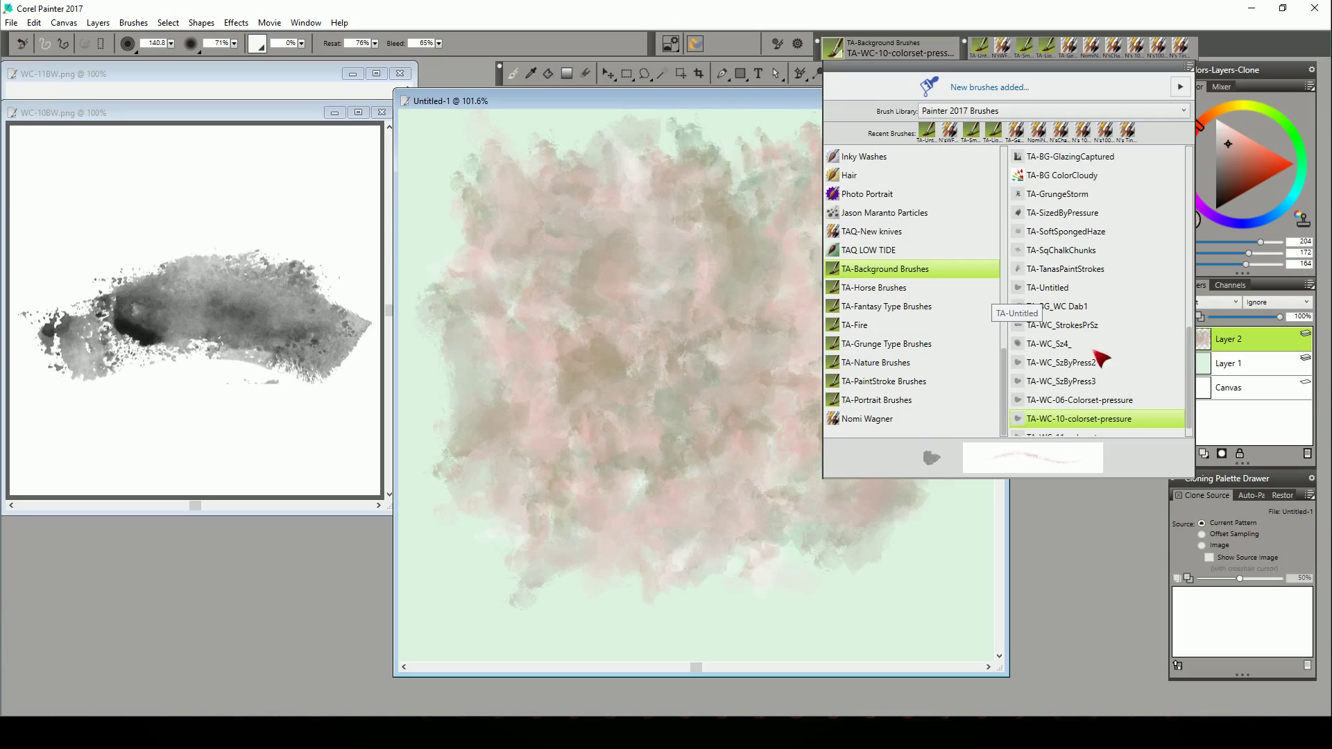
scroll(1196, 444, "down", 1)
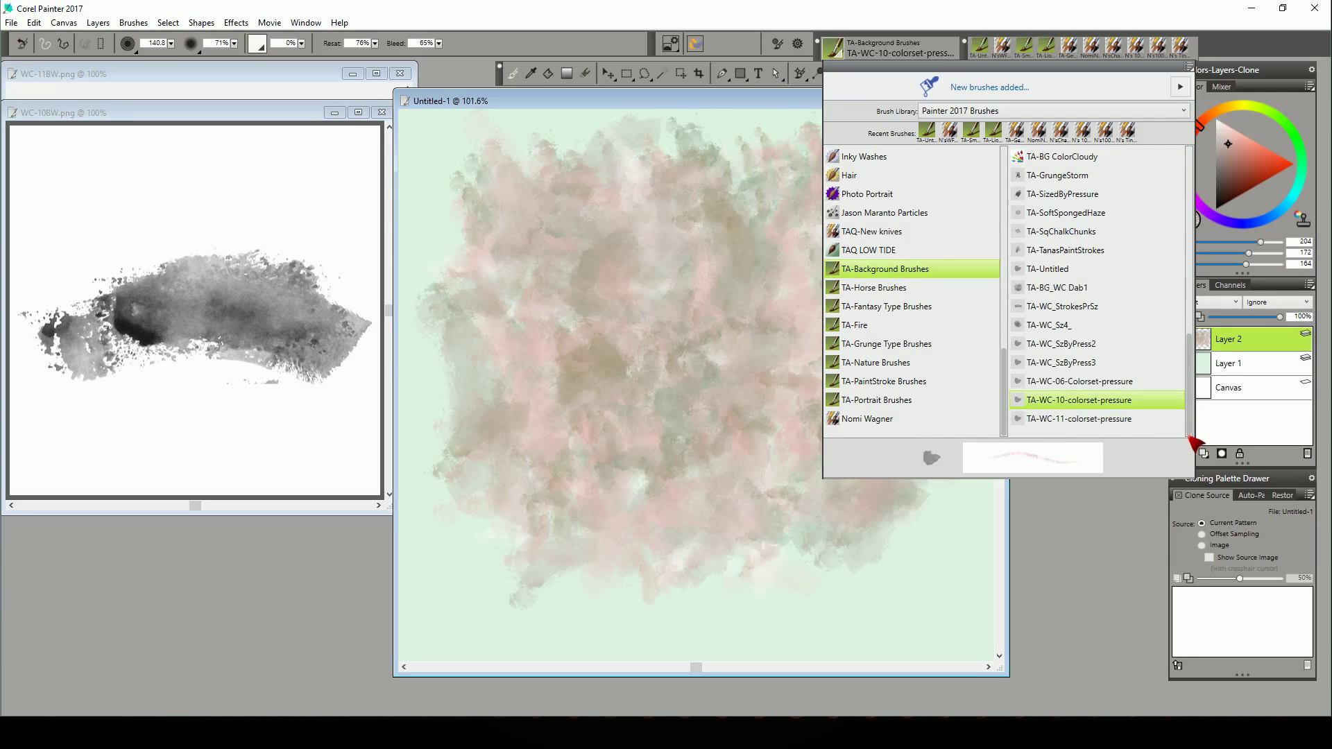
left_click(1099, 405)
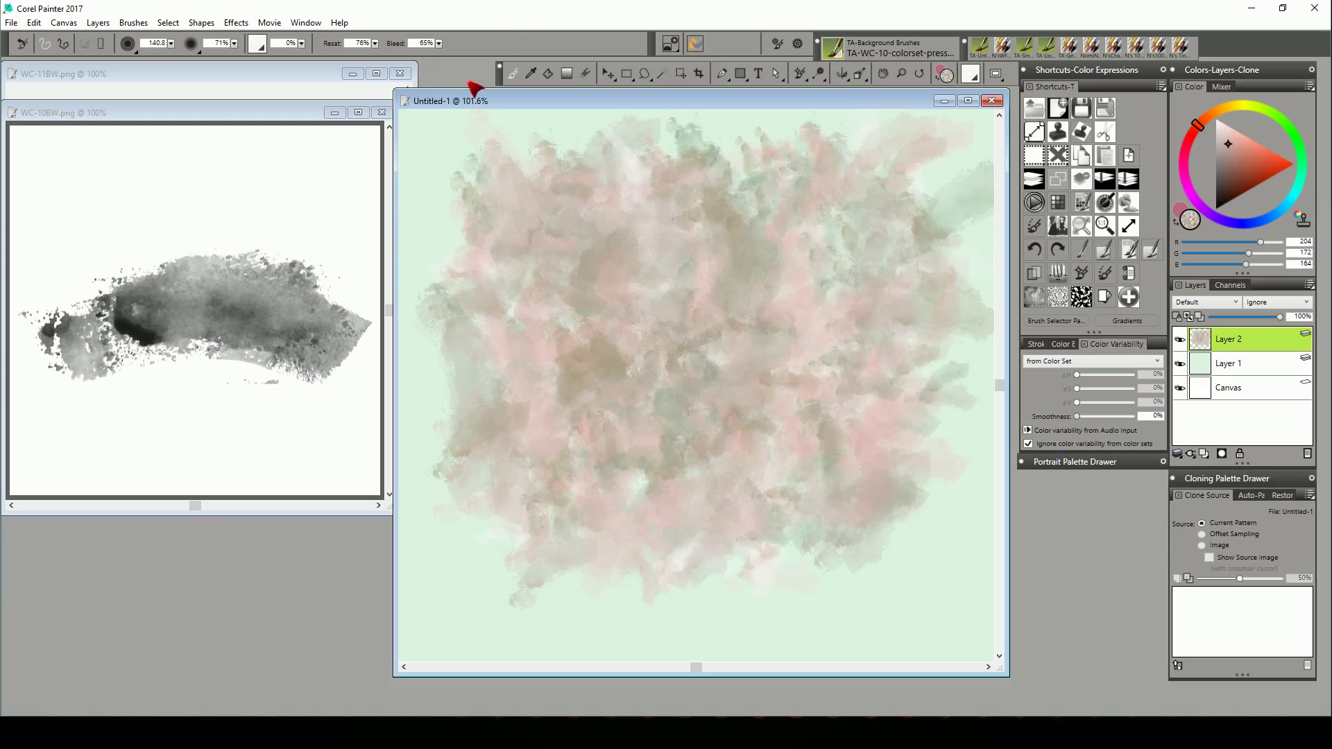
Close WC-10BW without saving and clear the painted texture from the canvas
left_click(385, 121)
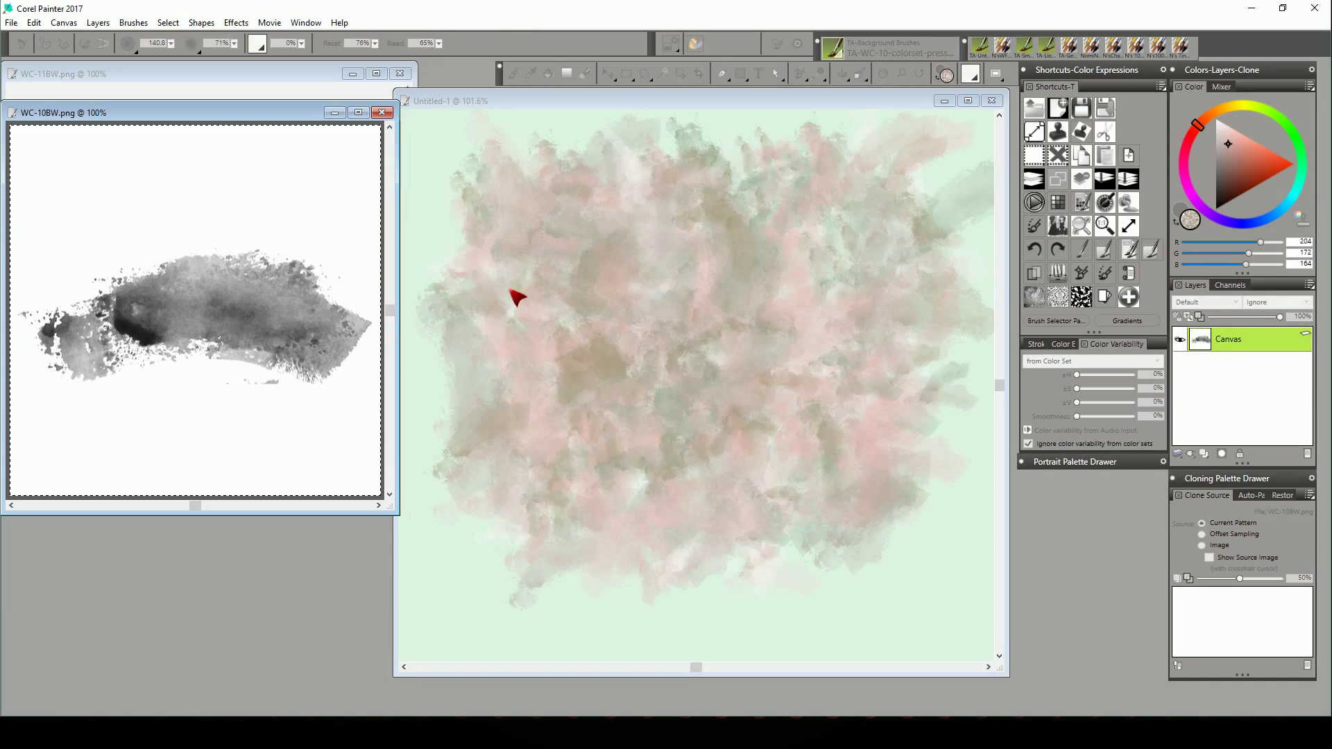
key("ctrl+w")
left_click(702, 425)
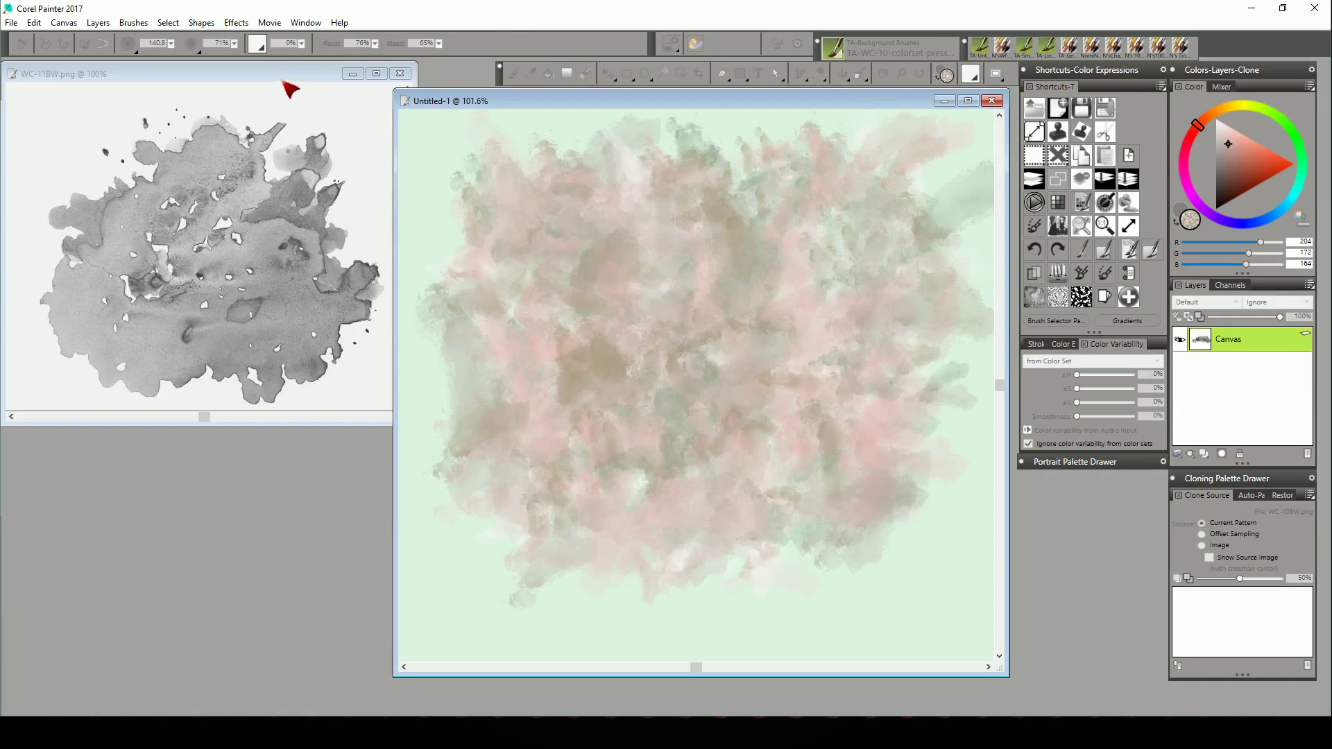
left_click(286, 88)
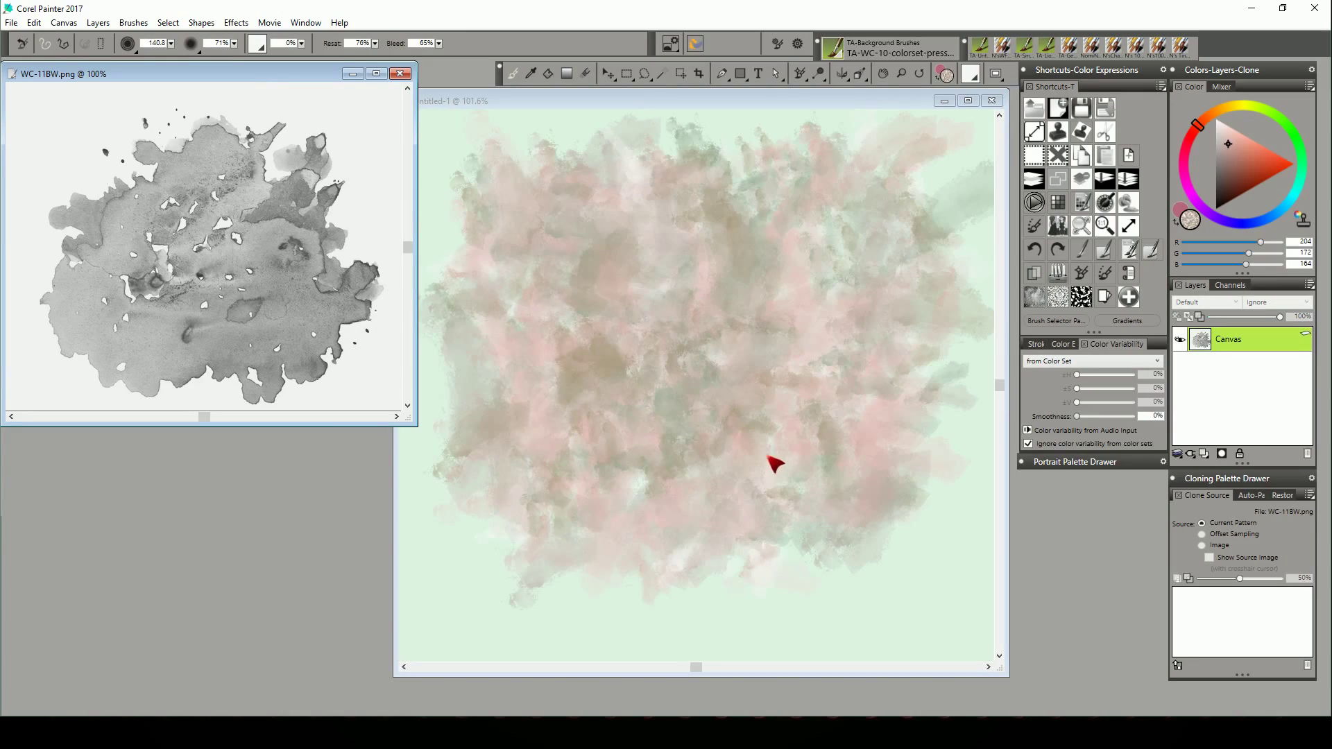
left_click(892, 112)
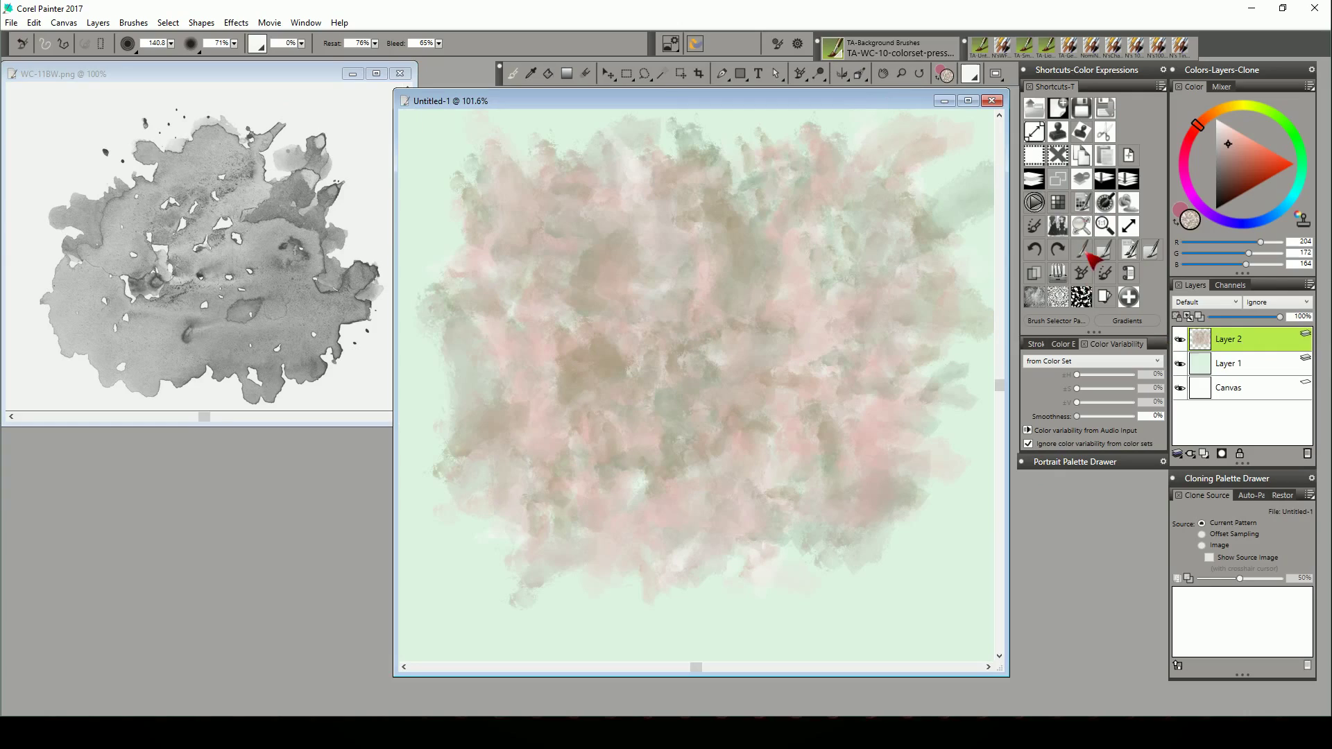
left_click(1059, 207)
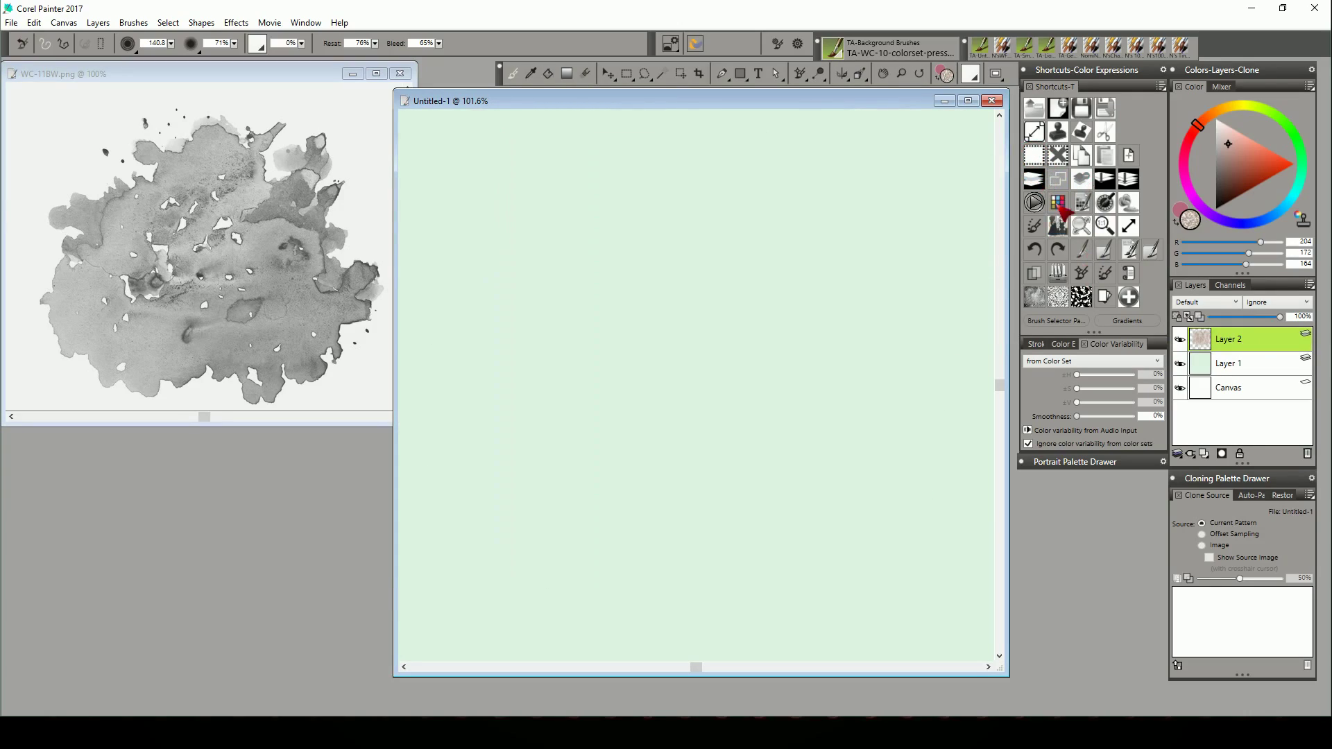
Make WC-11BW active and enlarge its window to show the whole watercolour blot
left_click(231, 75)
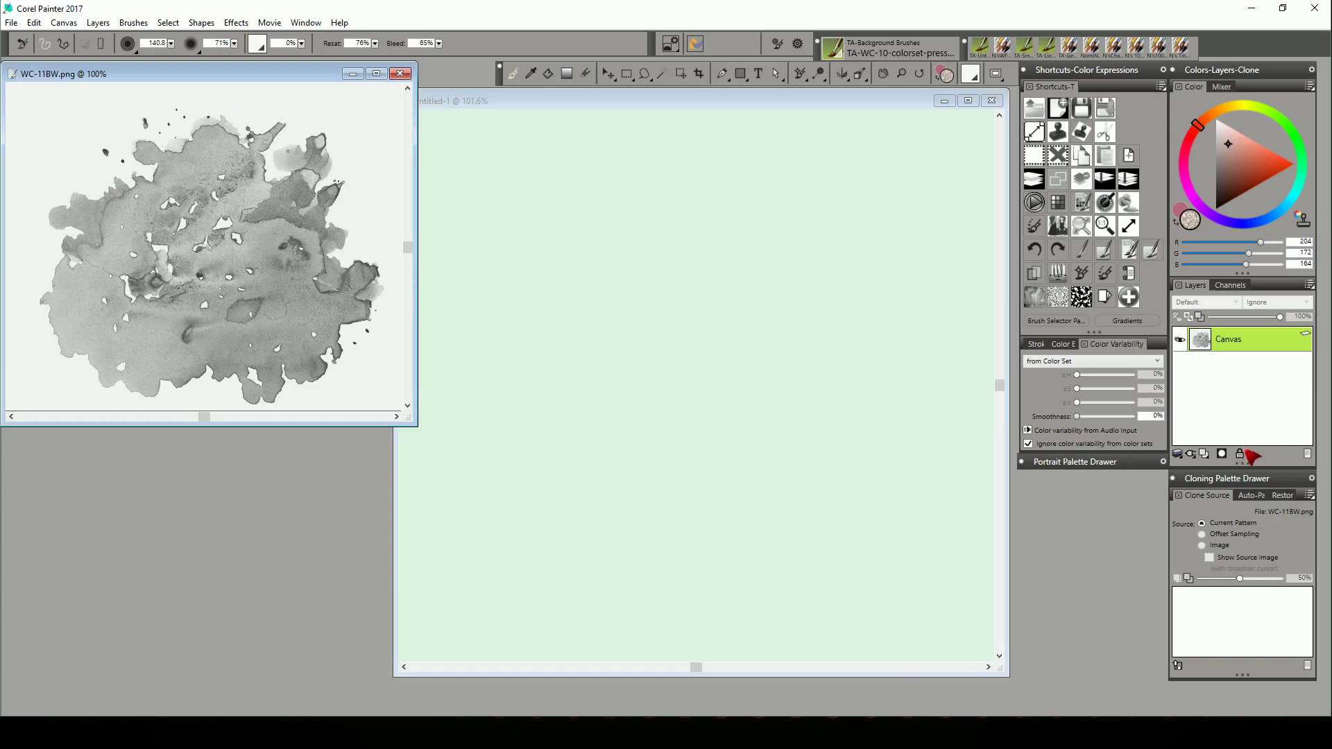
left_click(899, 105)
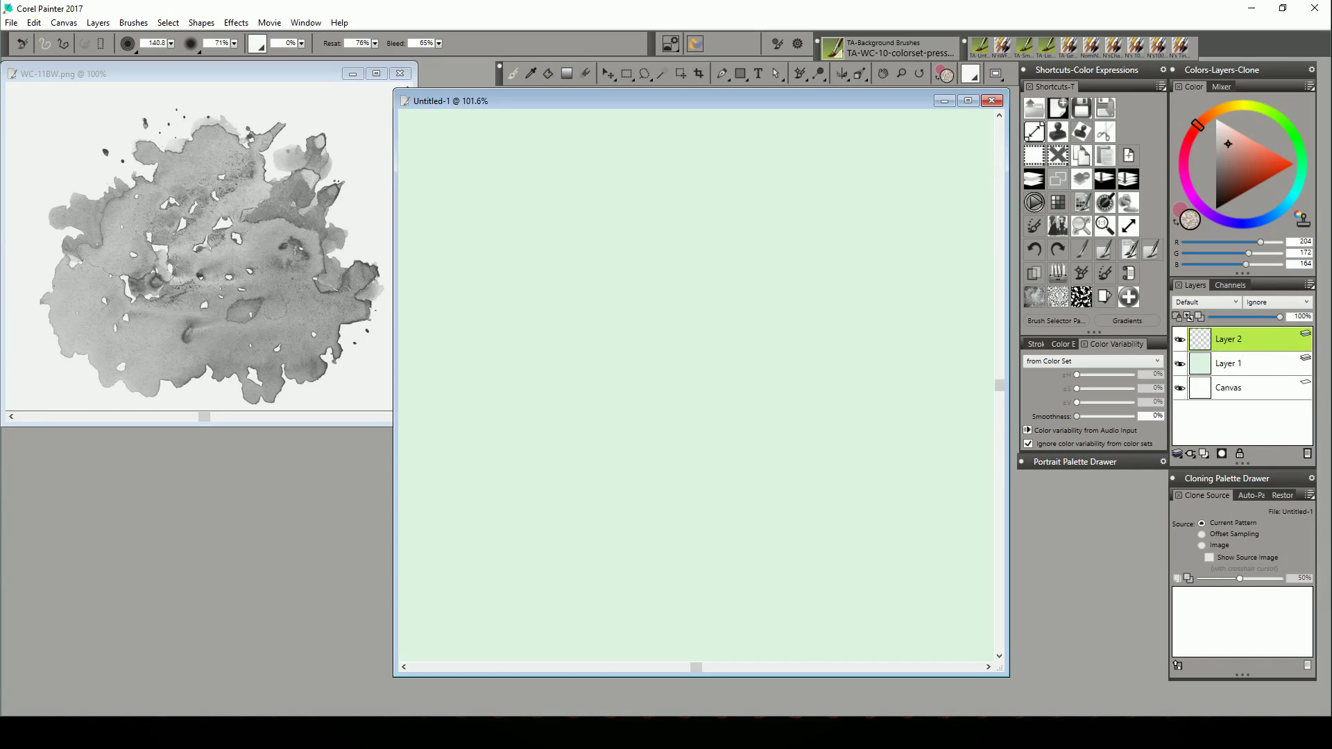
left_click(236, 97)
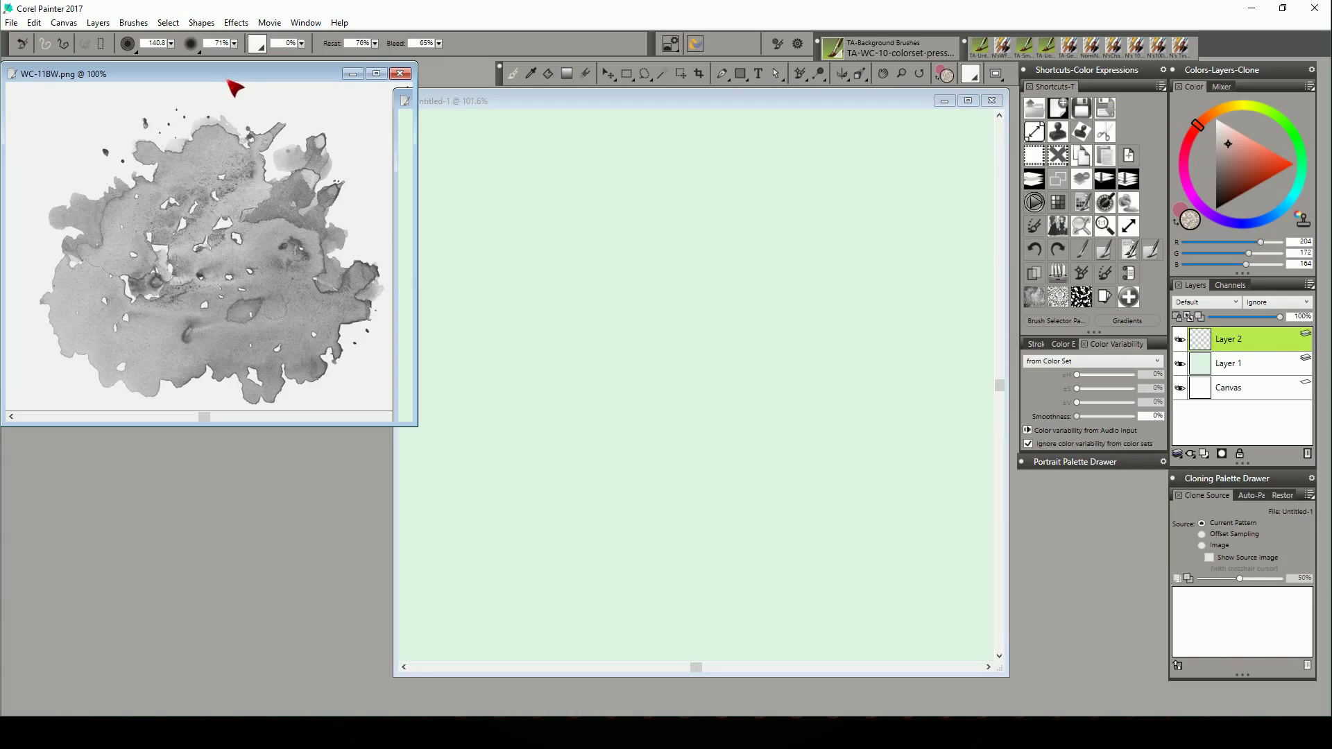
left_click_drag(423, 436, 455, 472)
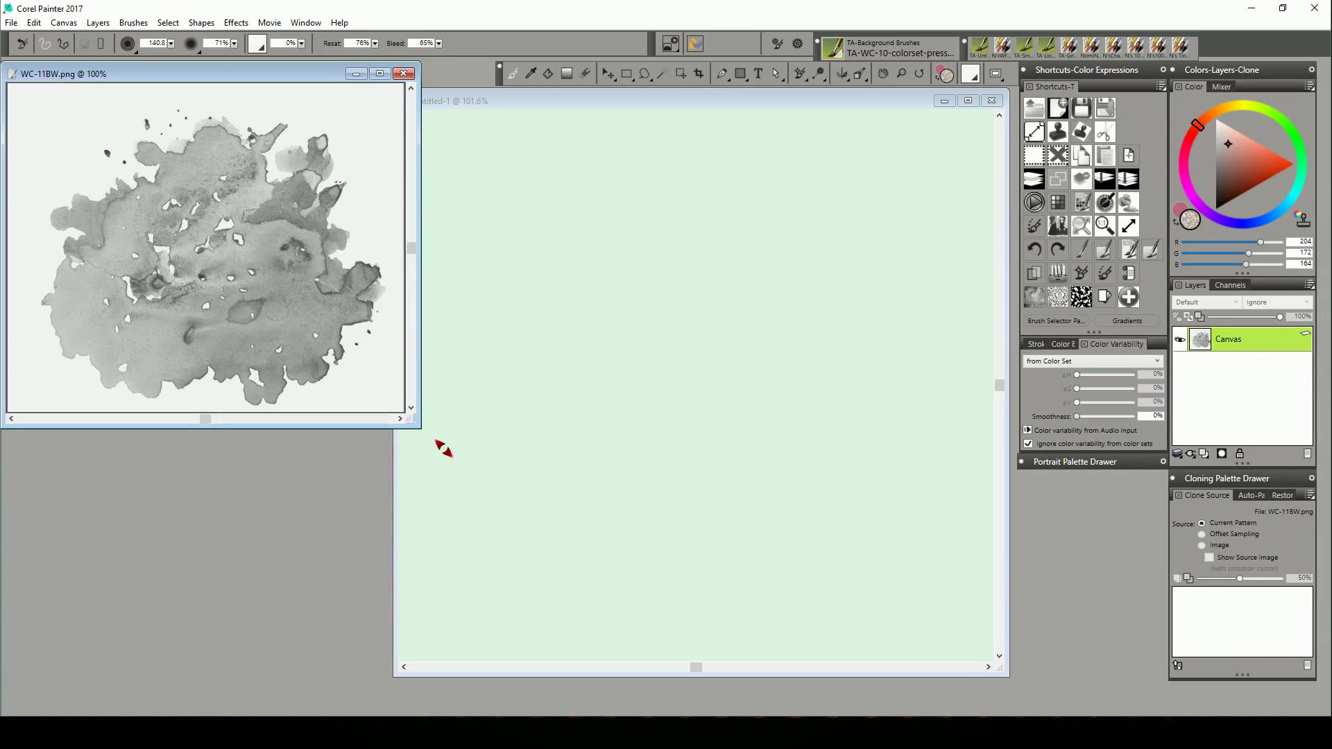
Select the whole WC-11BW blot image and choose the TA-Untitled brush variant
left_click(167, 23)
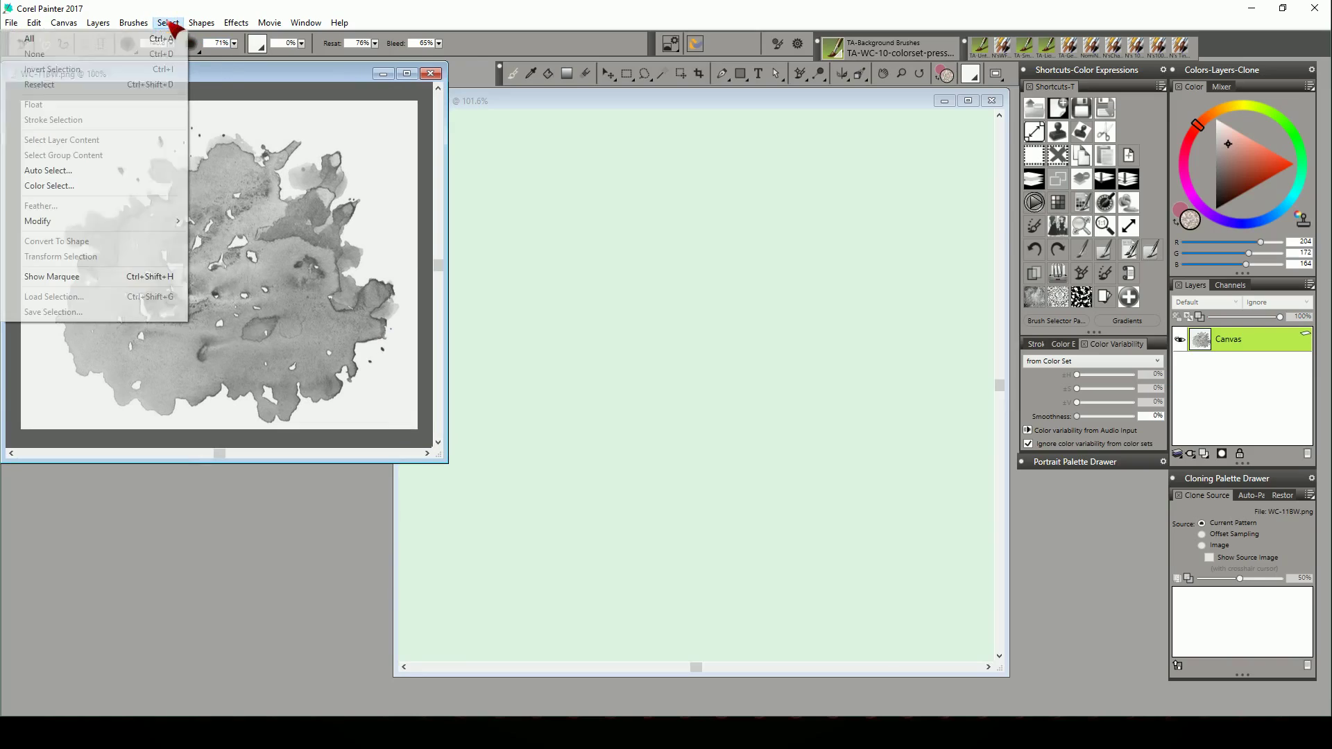
left_click(154, 43)
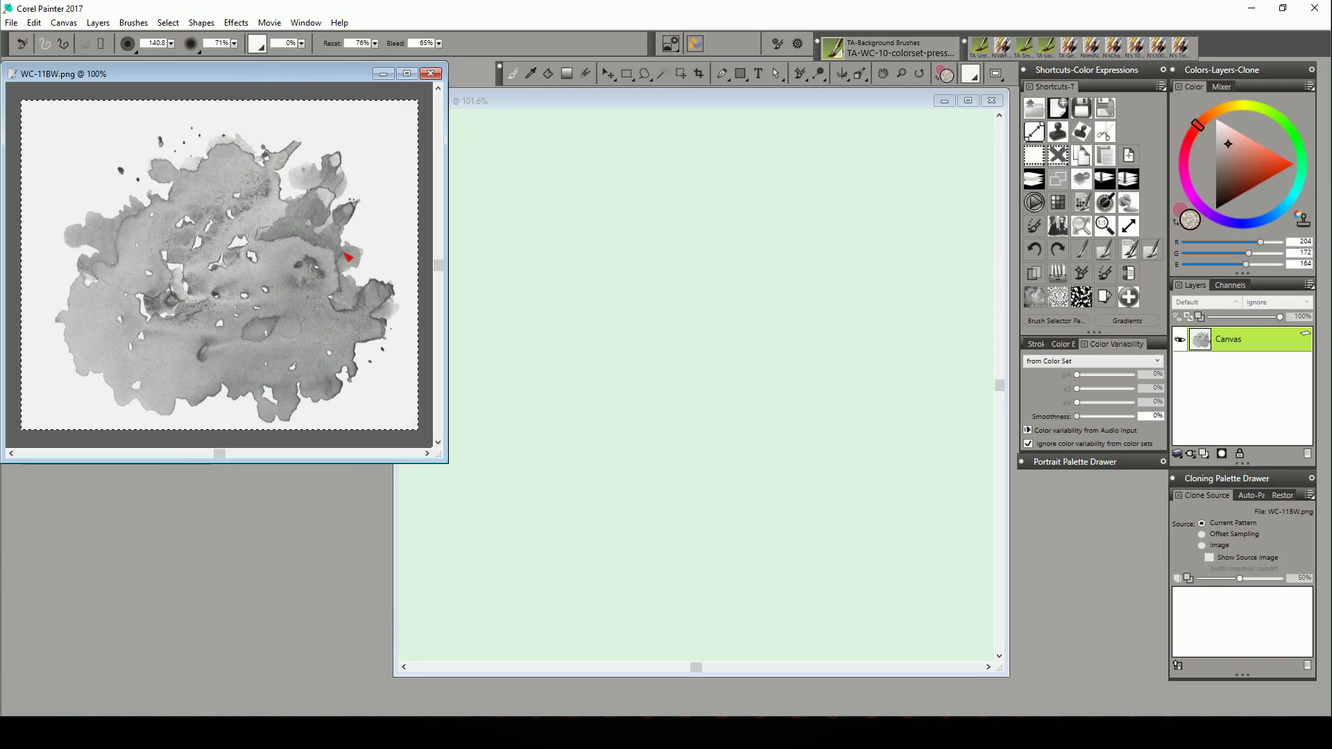
left_click(835, 48)
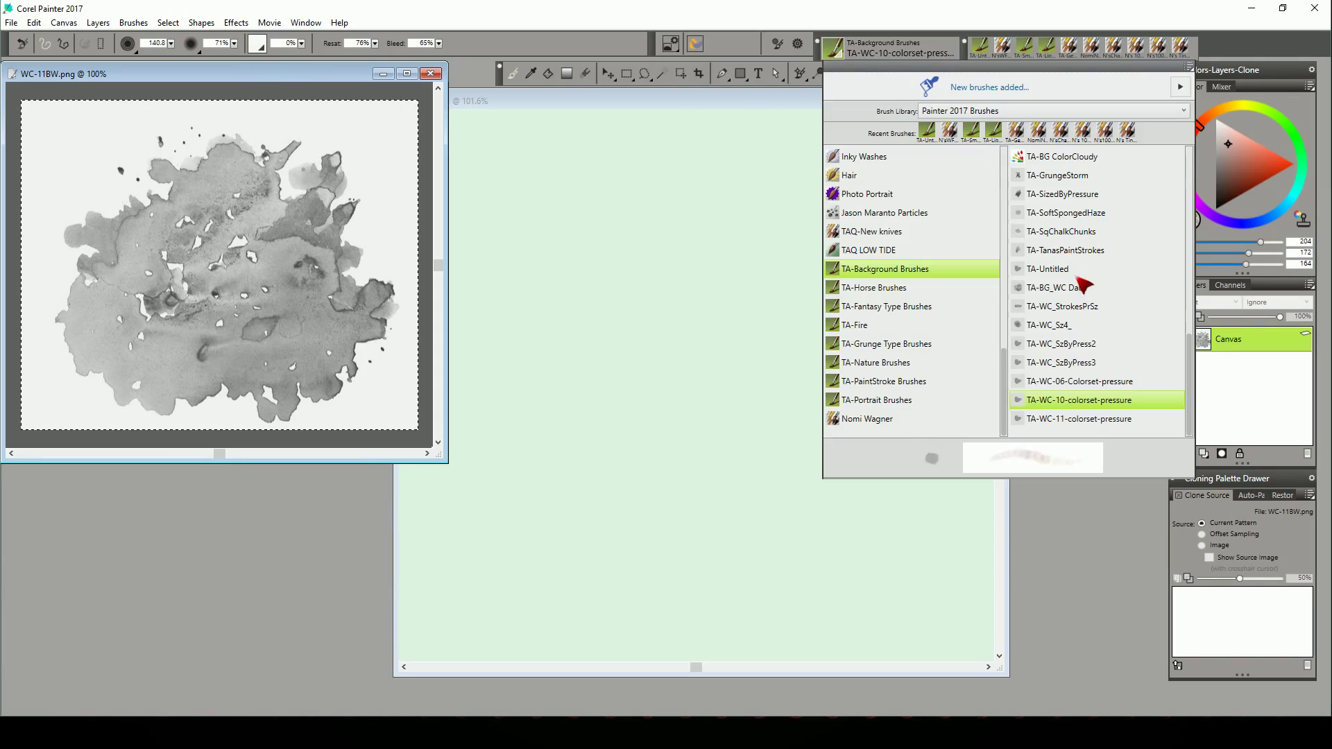
left_click(1066, 272)
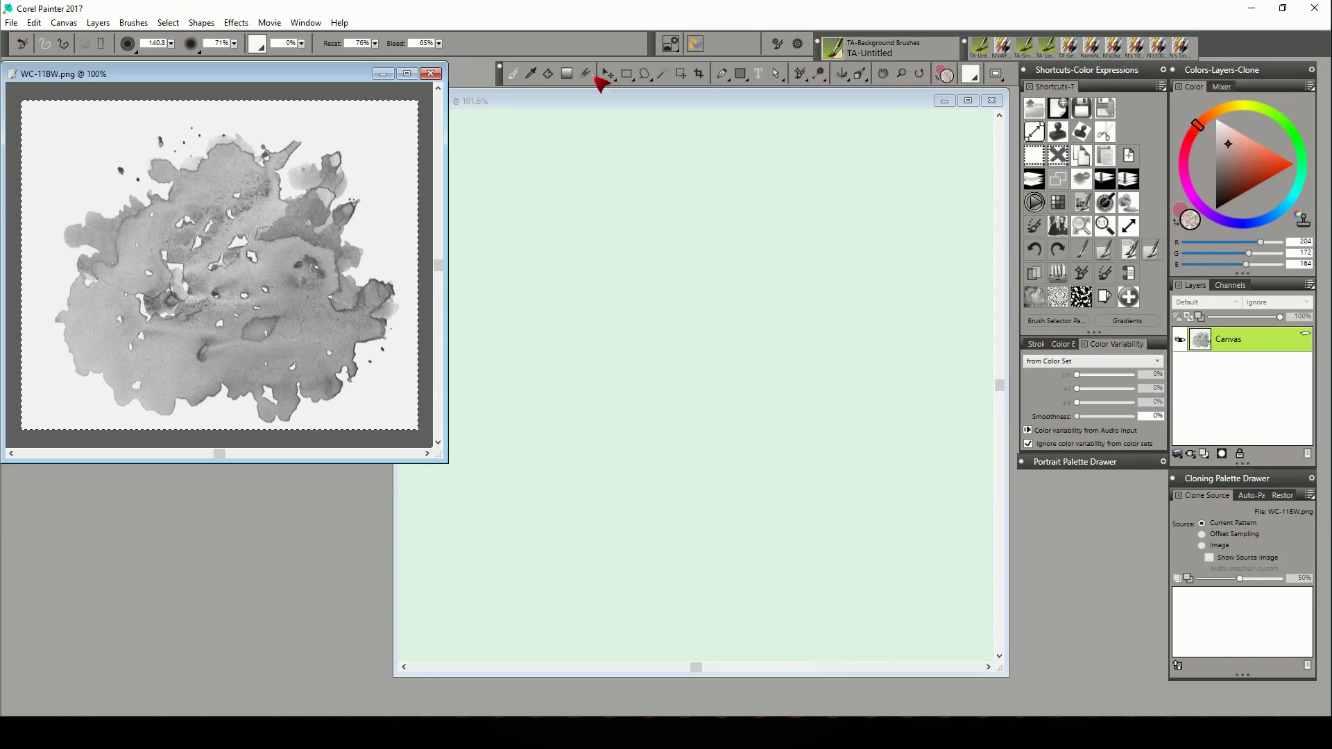
Capture the selection as the TA-Untitled brush dab and bring Untitled-1 back in front
left_click(133, 22)
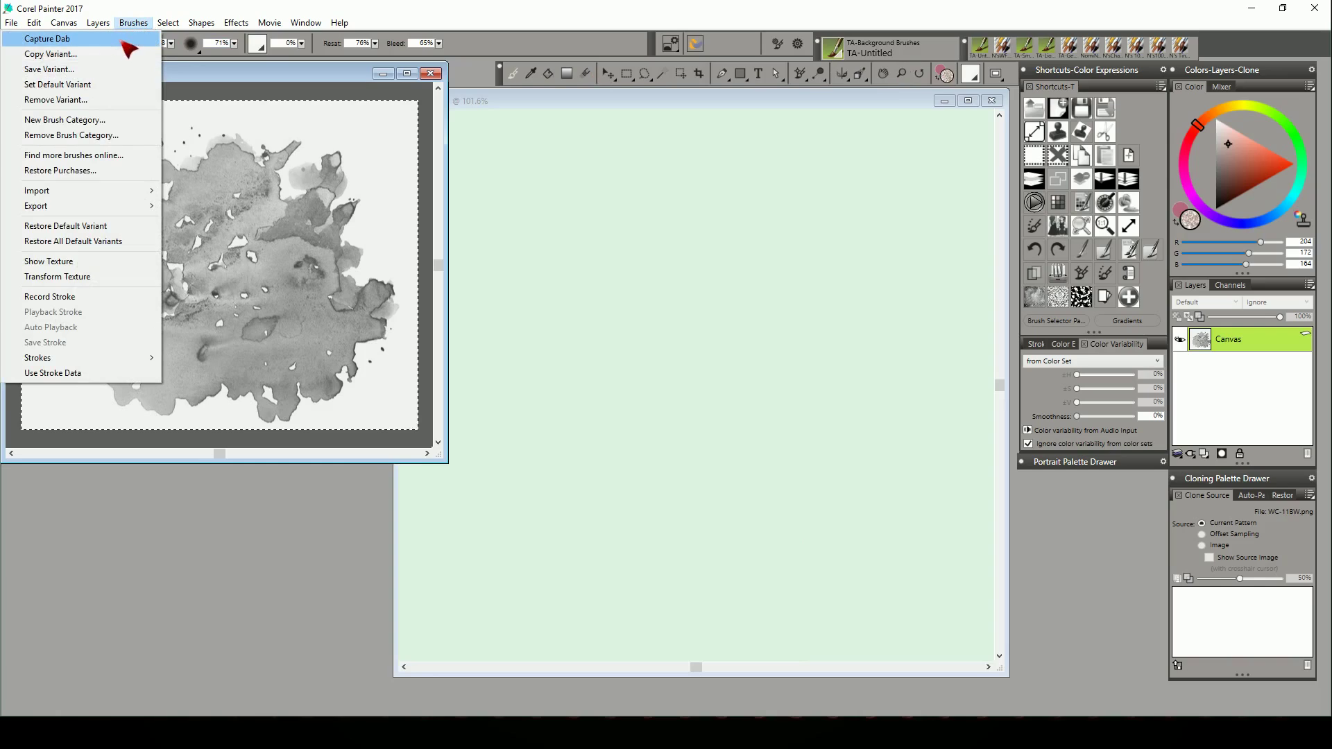
key("Escape")
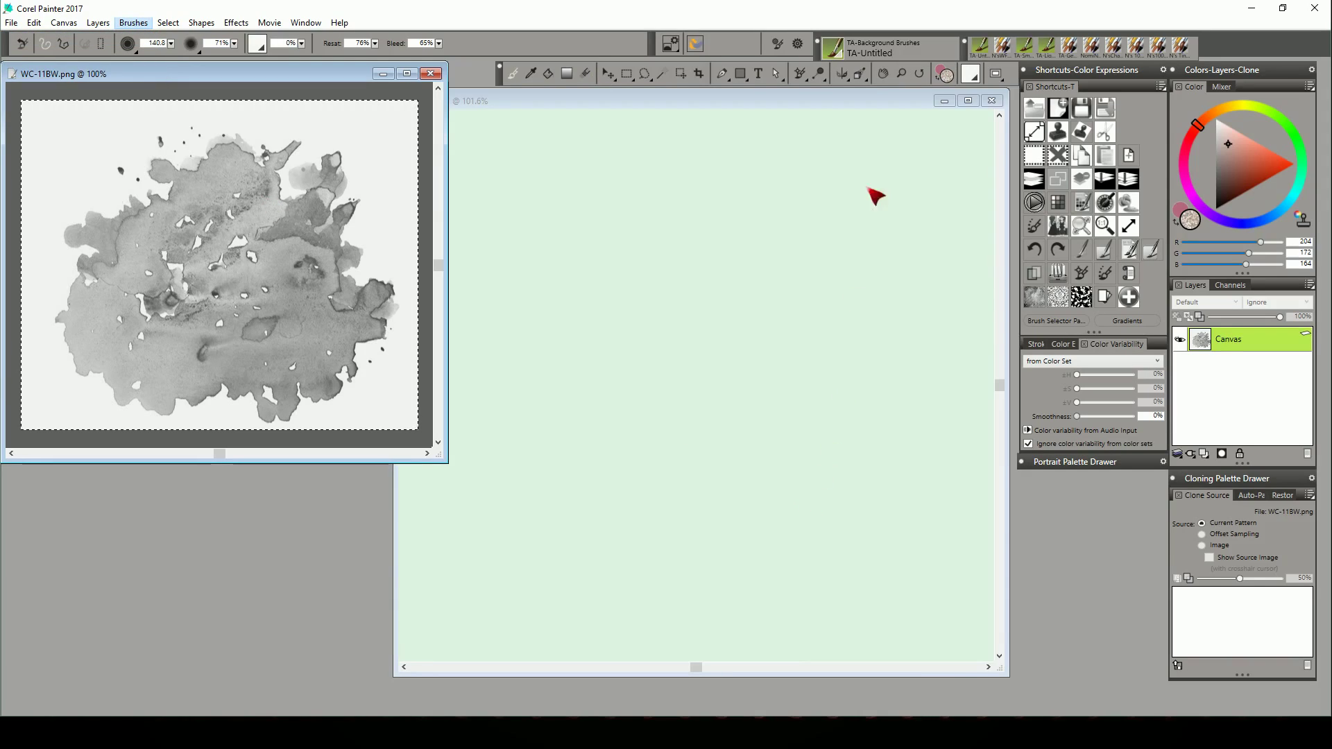
left_click(765, 348)
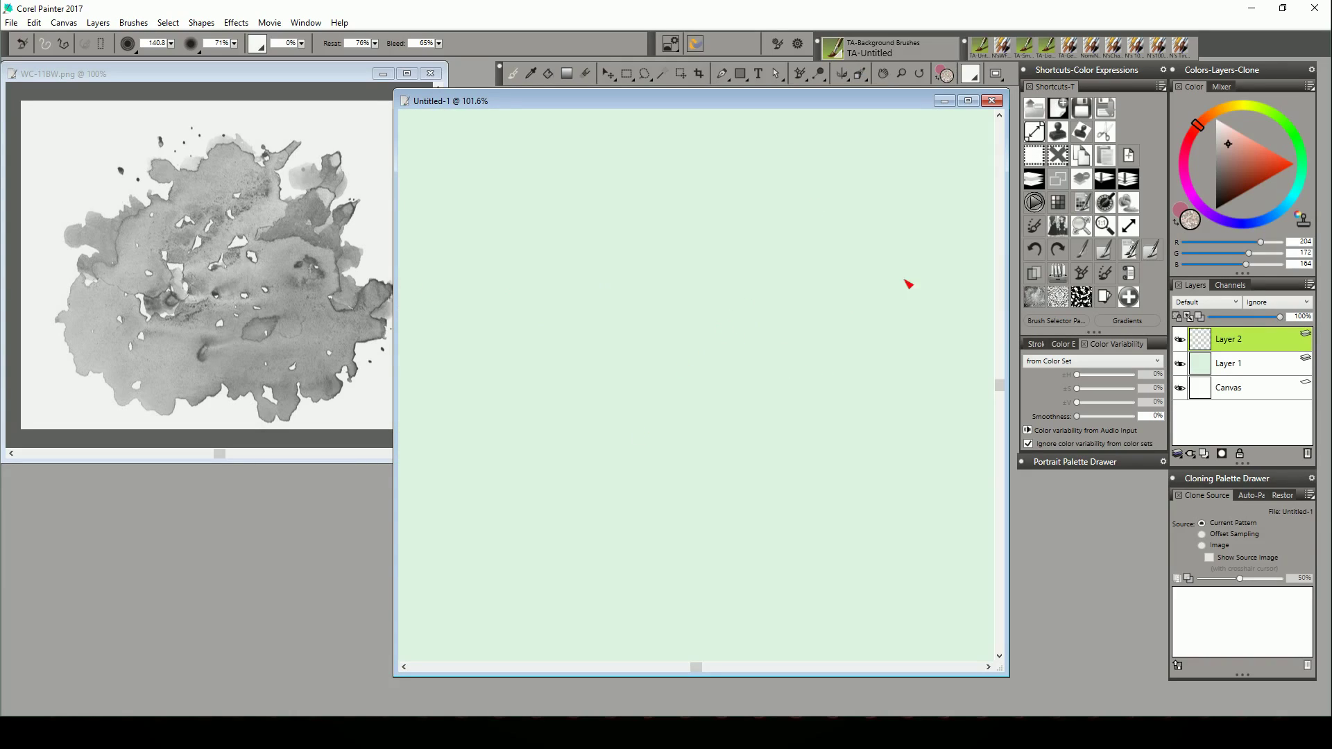
Paint pink and grey-green watercolour texture across the Untitled-1 canvas on Layer 2
mouse_move(745, 346)
left_mouse_down()
mouse_move(750, 277)
mouse_move(603, 360)
mouse_move(649, 314)
mouse_move(627, 288)
mouse_move(681, 384)
mouse_move(764, 411)
mouse_move(757, 378)
mouse_move(631, 402)
mouse_move(571, 281)
mouse_move(565, 205)
mouse_move(673, 282)
left_mouse_up()
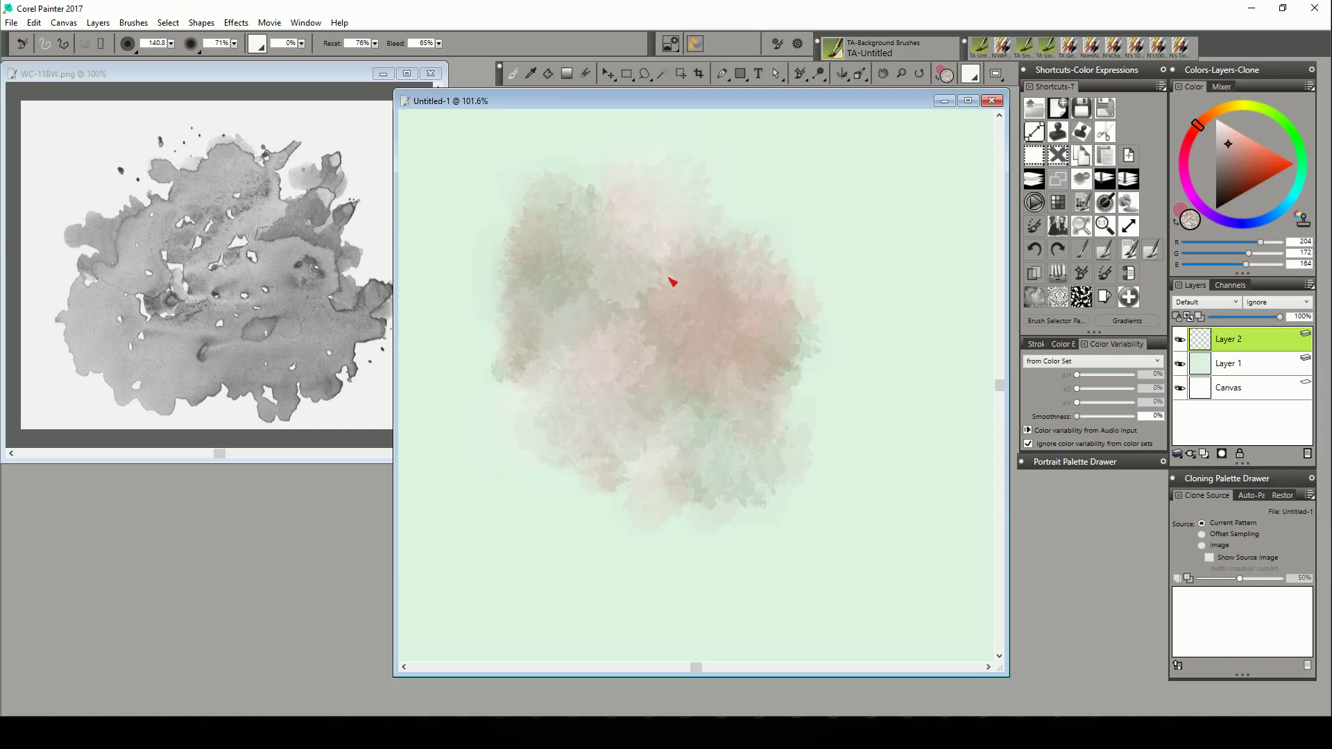
left_click(273, 75)
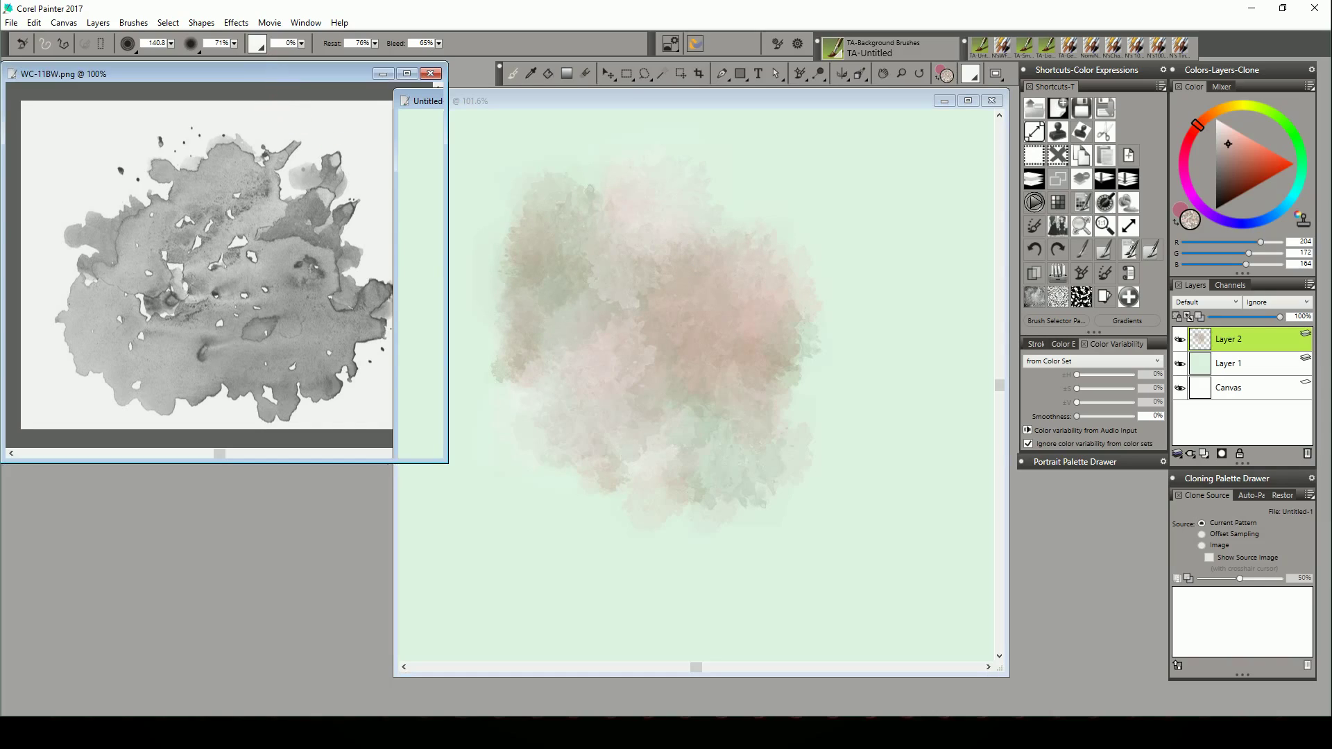
left_click(745, 103)
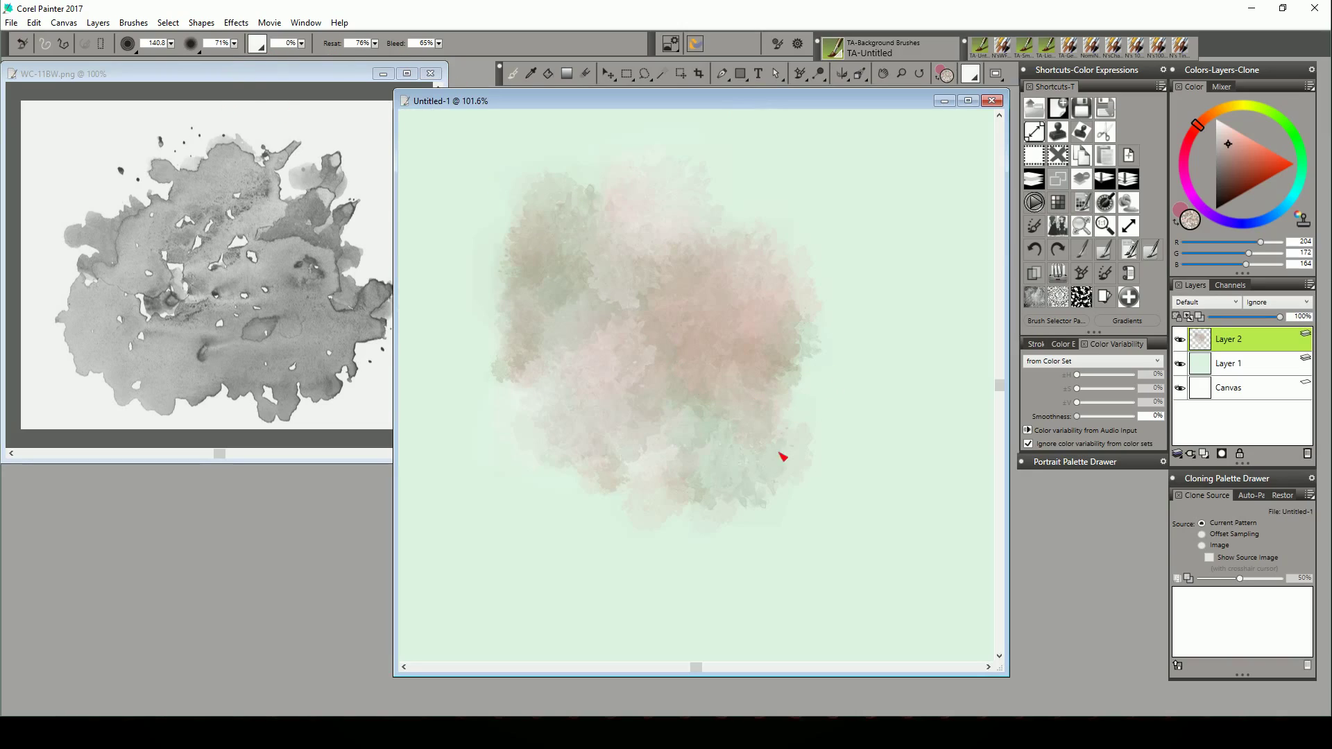
mouse_move(783, 456)
left_mouse_down()
mouse_move(778, 482)
mouse_move(786, 285)
mouse_move(738, 215)
mouse_move(829, 198)
mouse_move(868, 232)
mouse_move(906, 351)
mouse_move(808, 273)
mouse_move(592, 194)
mouse_move(506, 129)
mouse_move(400, 165)
mouse_move(497, 205)
mouse_move(496, 260)
mouse_move(551, 288)
mouse_move(514, 519)
mouse_move(628, 178)
mouse_move(705, 149)
mouse_move(972, 139)
mouse_move(946, 168)
mouse_move(961, 271)
mouse_move(996, 239)
mouse_move(959, 616)
mouse_move(906, 369)
mouse_move(781, 601)
mouse_move(679, 486)
mouse_move(559, 631)
mouse_move(452, 518)
mouse_move(448, 621)
mouse_move(909, 628)
mouse_move(952, 559)
mouse_move(980, 410)
mouse_move(638, 499)
mouse_move(610, 363)
mouse_move(468, 229)
mouse_move(781, 217)
mouse_move(810, 299)
mouse_move(892, 320)
mouse_move(896, 380)
left_mouse_up()
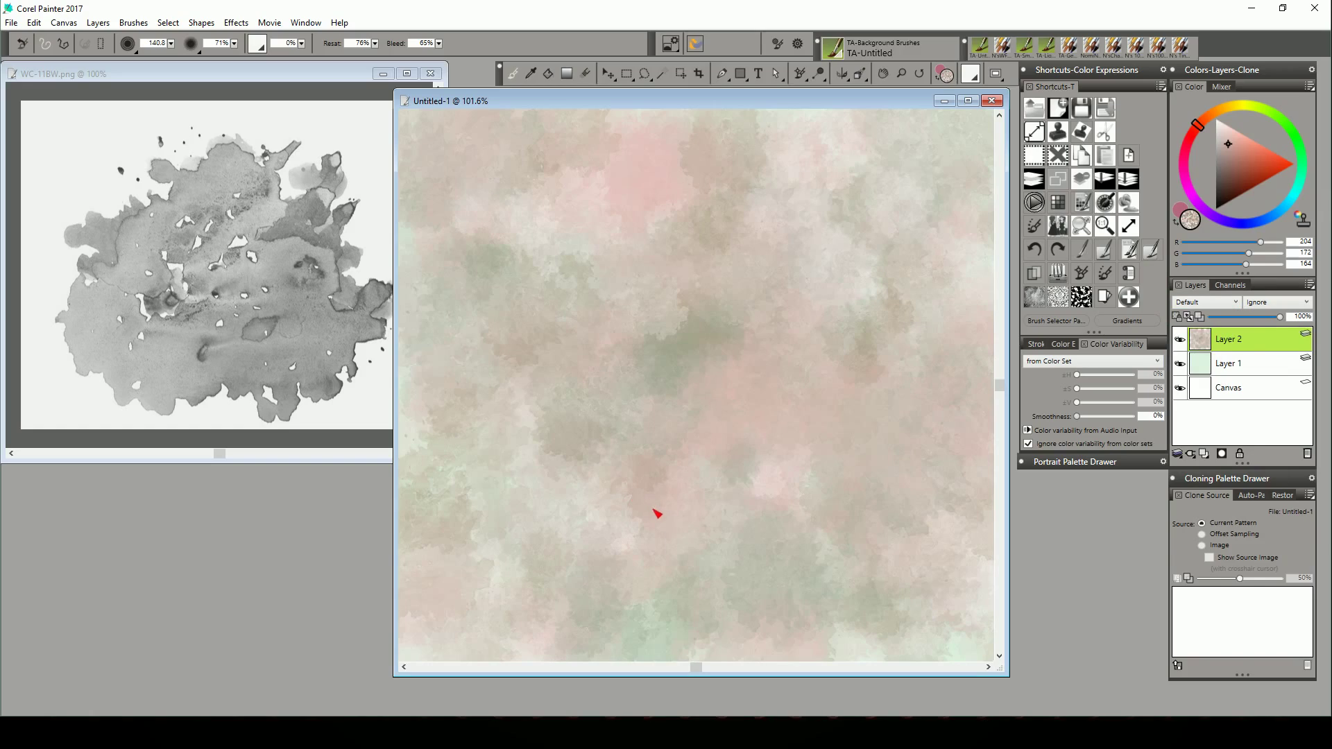
left_click(1236, 303)
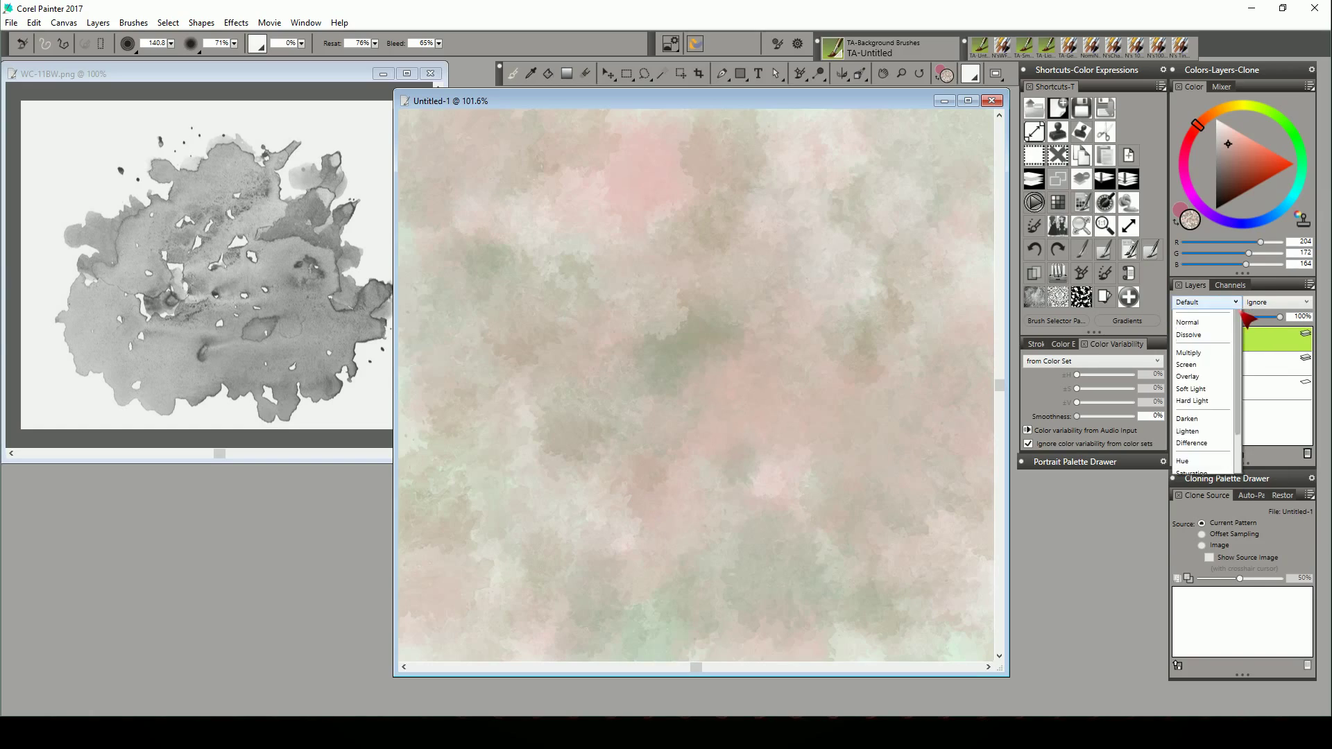
left_click(1186, 328)
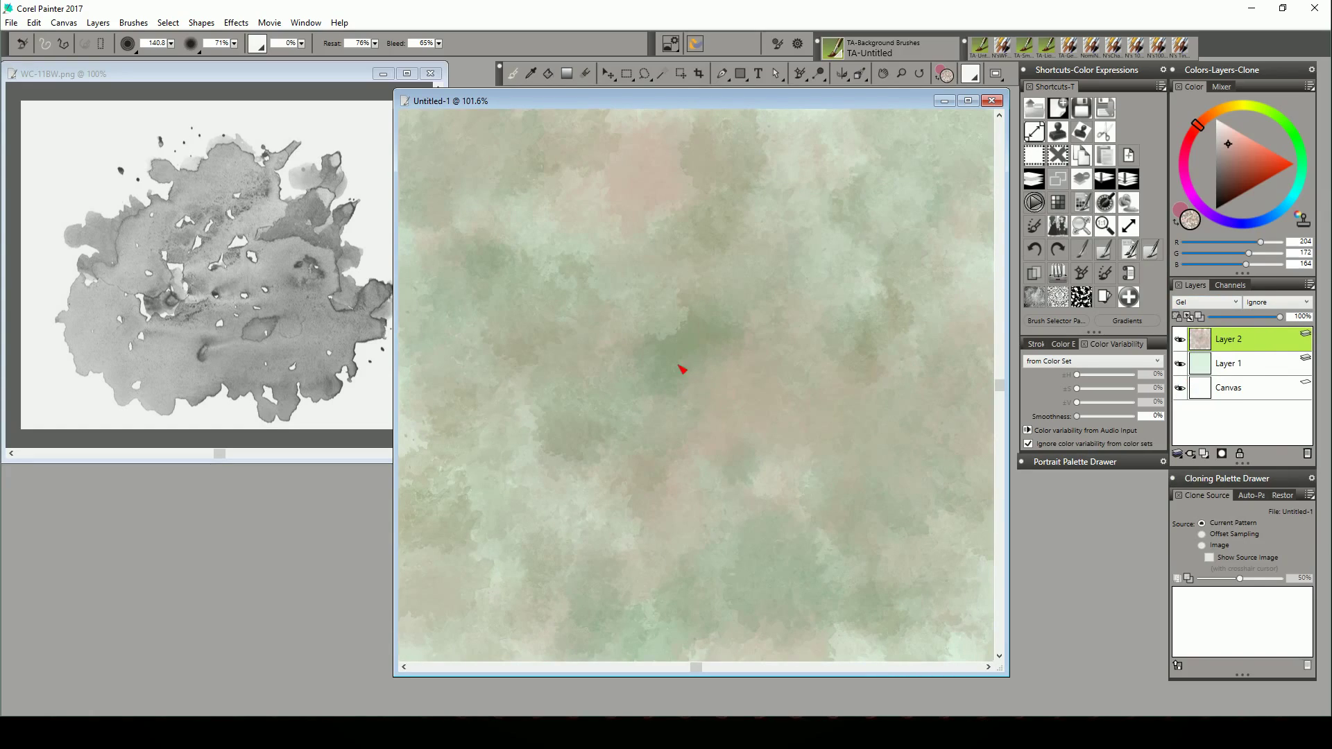
left_click(1235, 301)
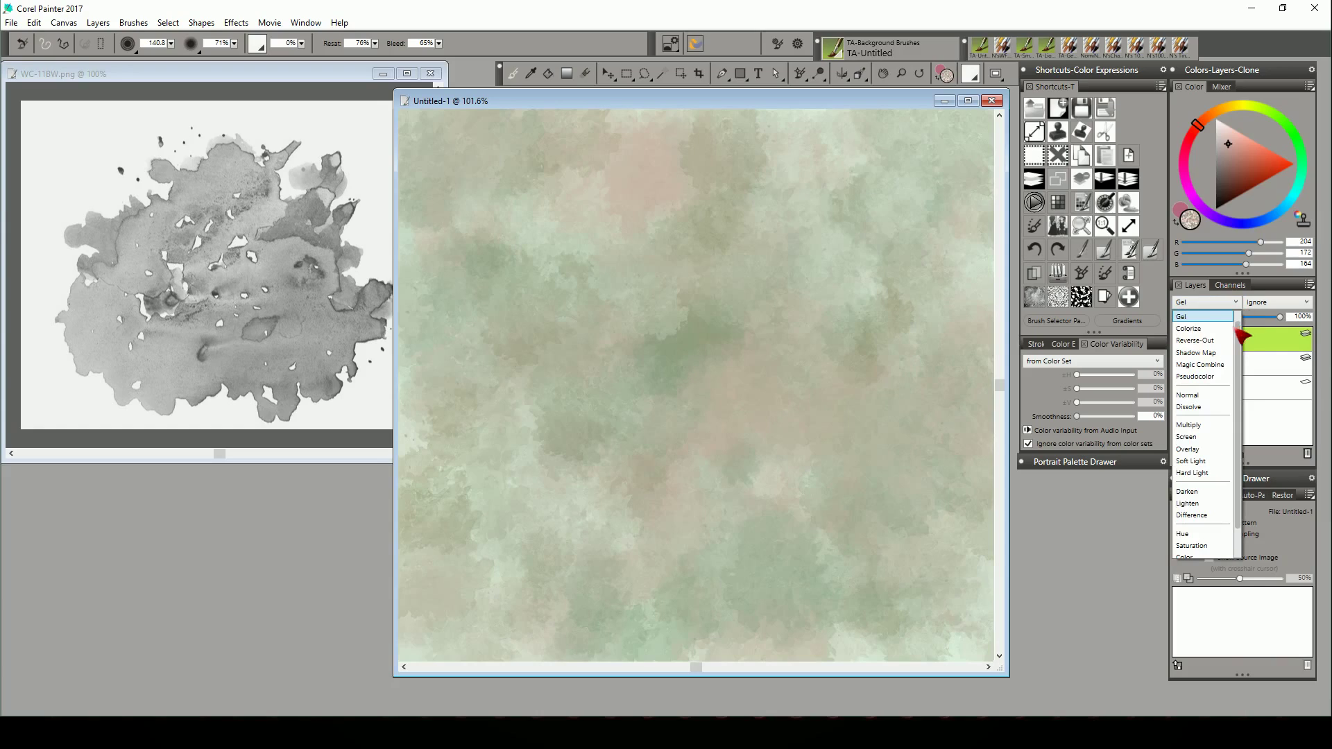
left_click(1191, 316)
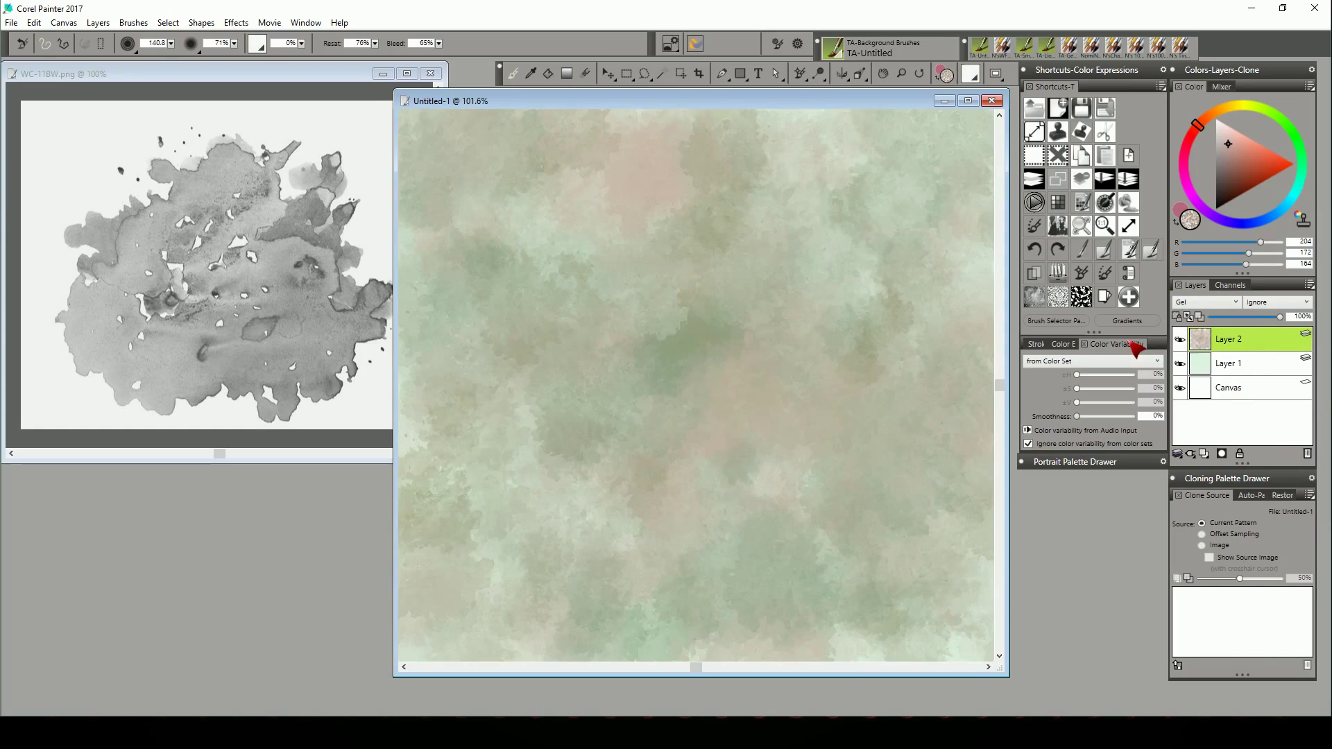
left_click(300, 78)
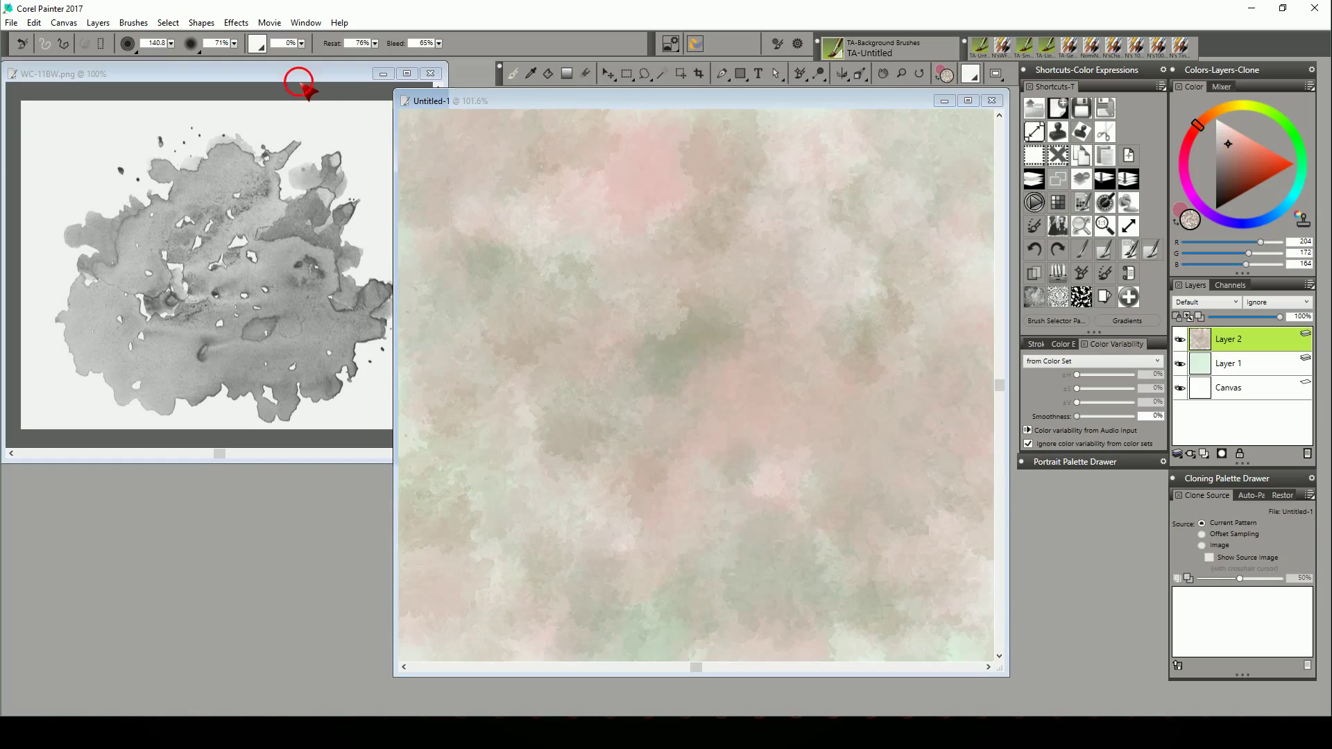
left_click(802, 104)
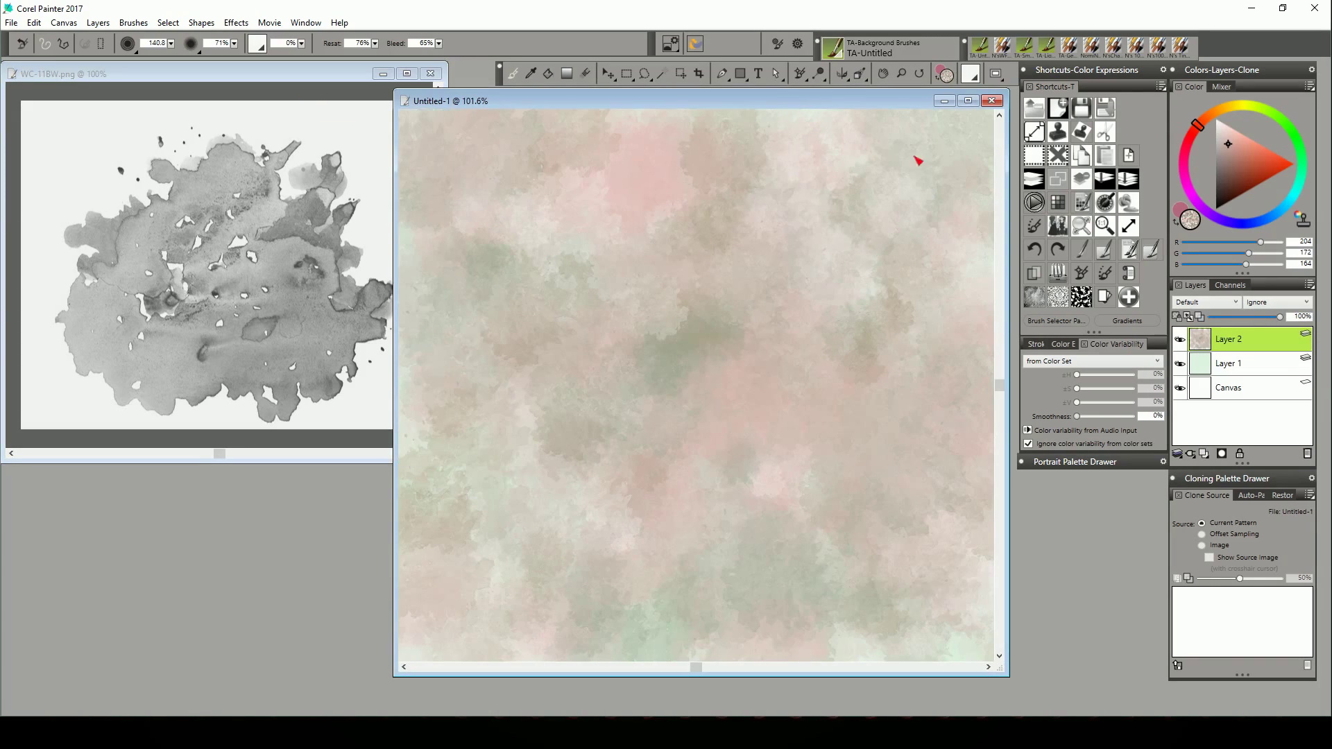
Export the current brush variant as TA-WC-11-colorset-pressure into TA-Background Brushes
left_click(1112, 263)
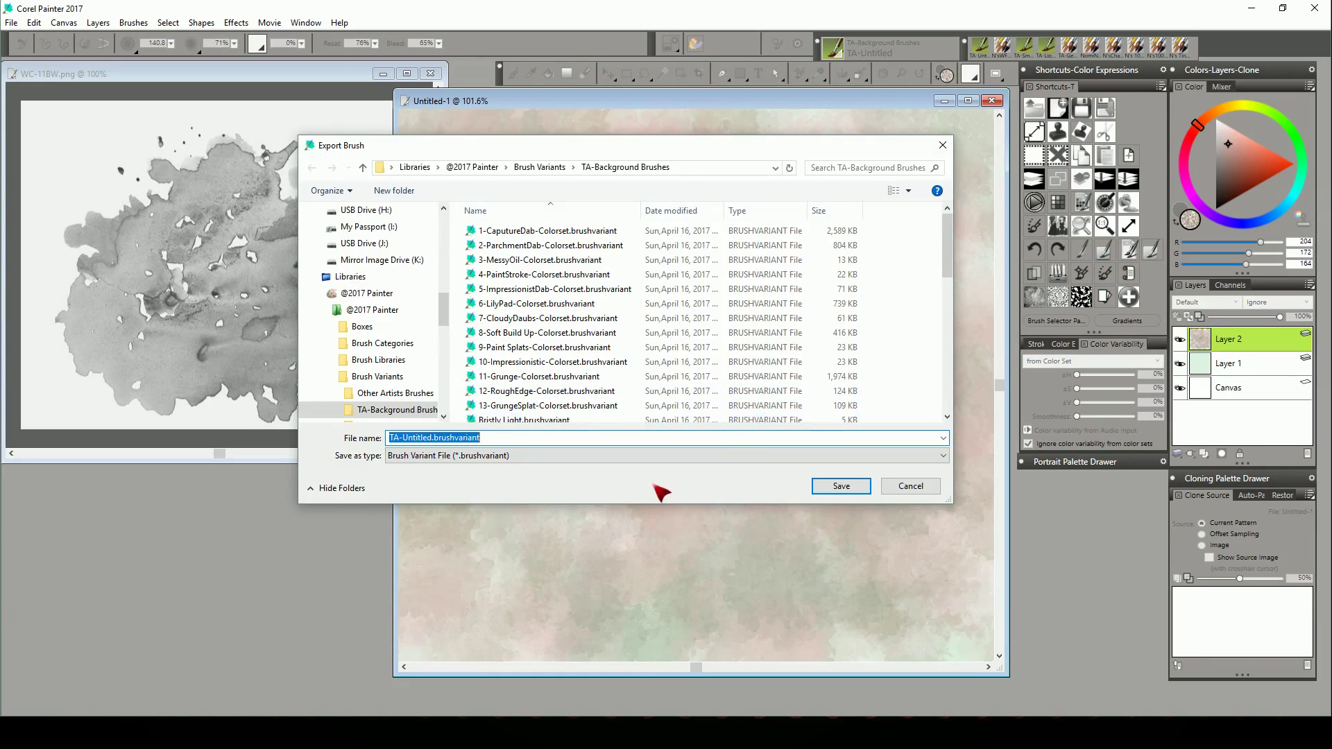
left_click(414, 442)
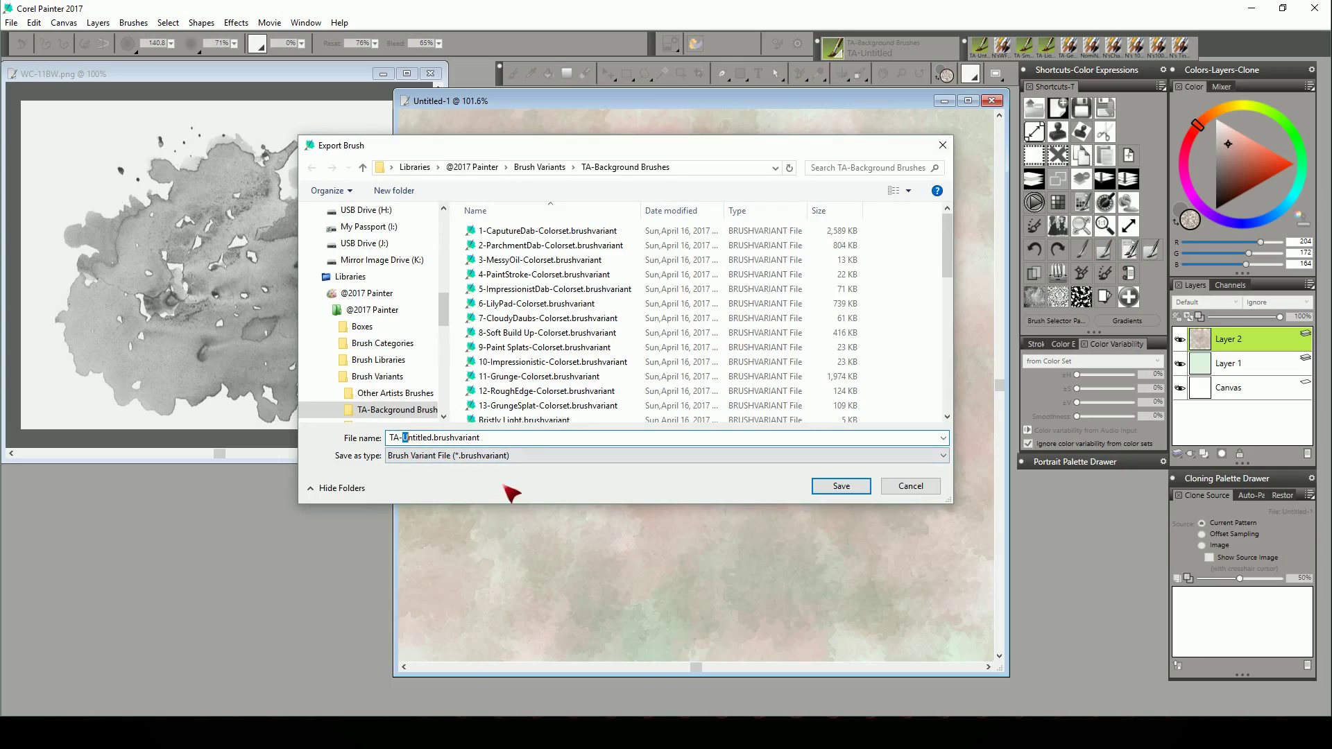
key("Delete")
key("Delete")
key("Delete")
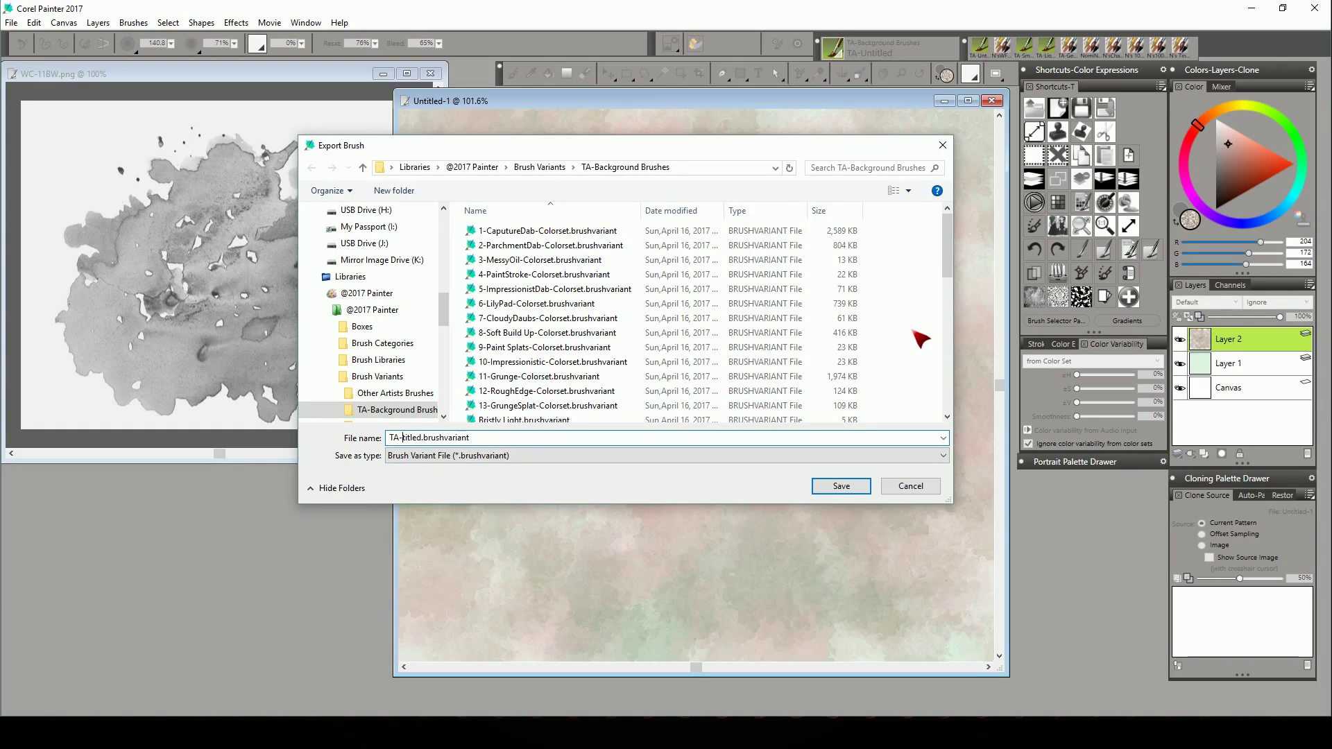
key("Delete")
key("Delete")
key("Delete")
key("Delete")
type("WC")
type("-11")
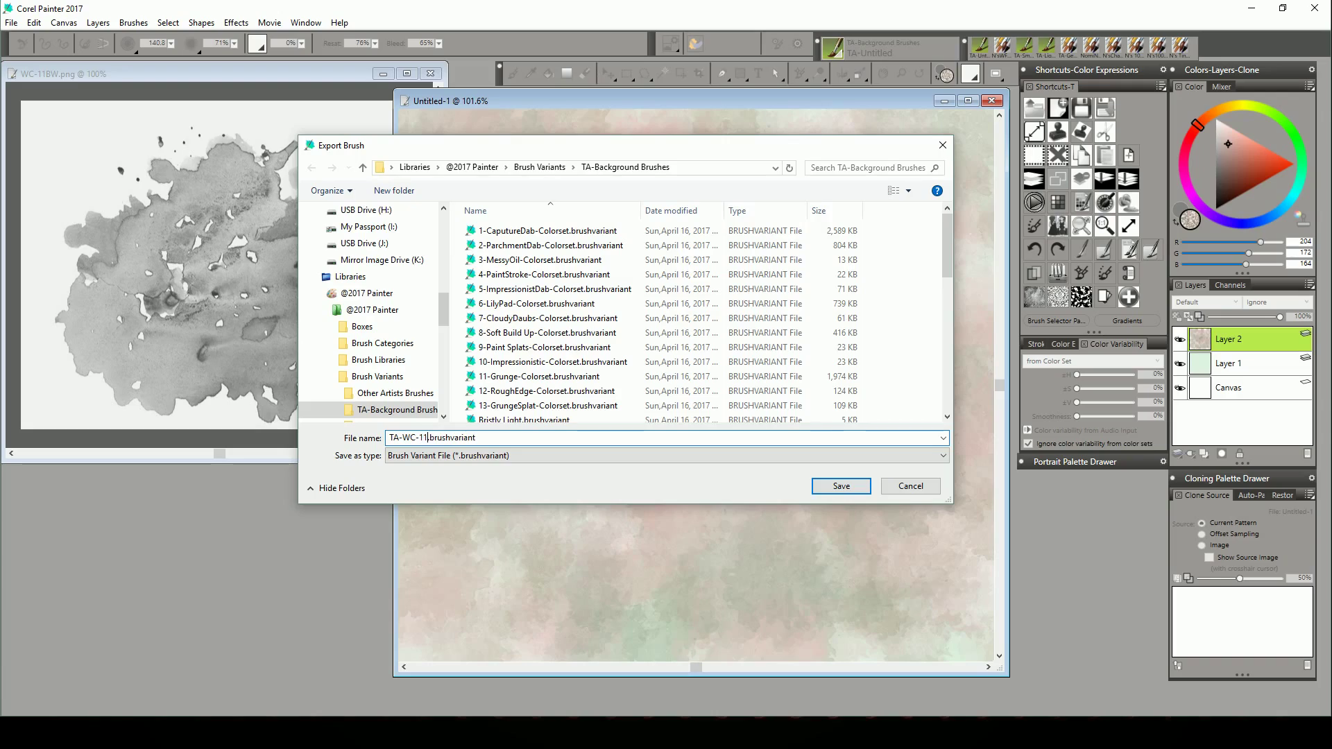
type("-col")
type("orset-")
type("pressure")
left_click(851, 491)
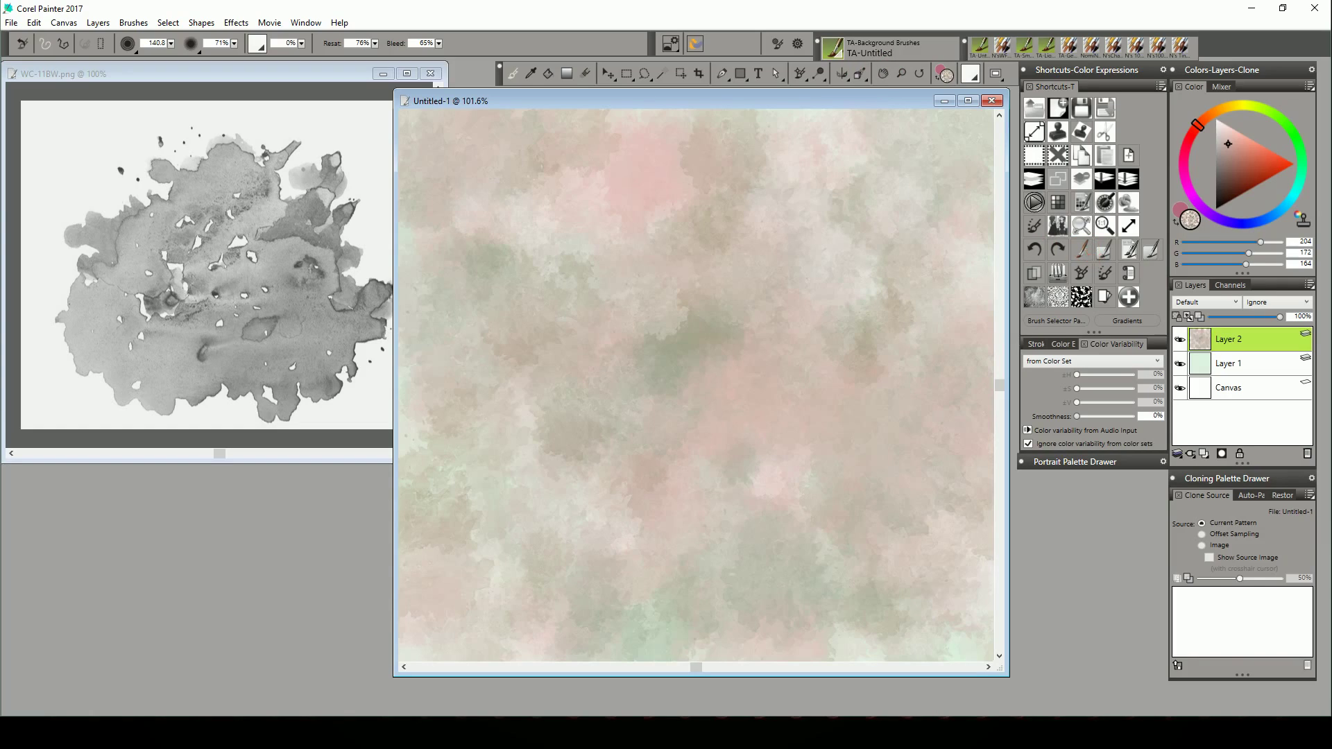
Import TA-WC-11-colorset-pressure.brushvariant into the TA-Background Brushes category
left_click(1092, 252)
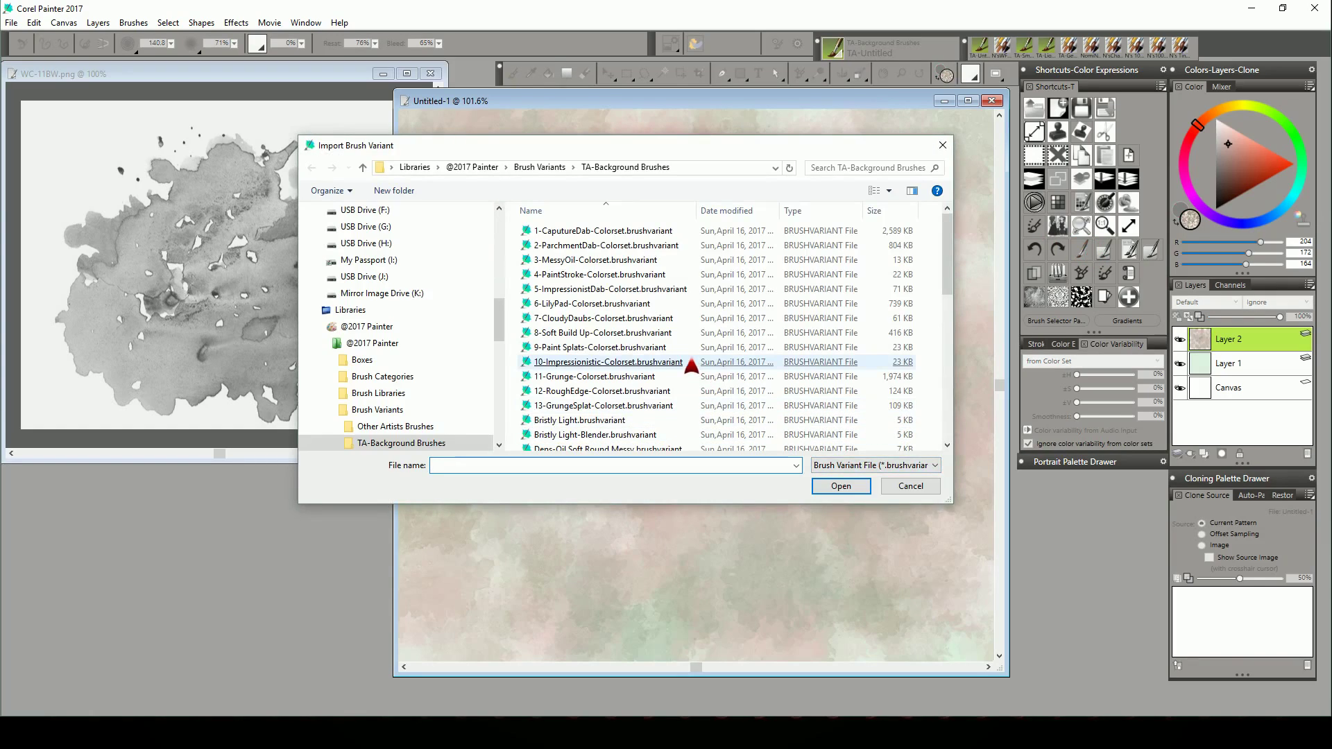
scroll(691, 369, "down", 5)
scroll(692, 373, "down", 5)
scroll(693, 377, "down", 5)
scroll(693, 383, "down", 5)
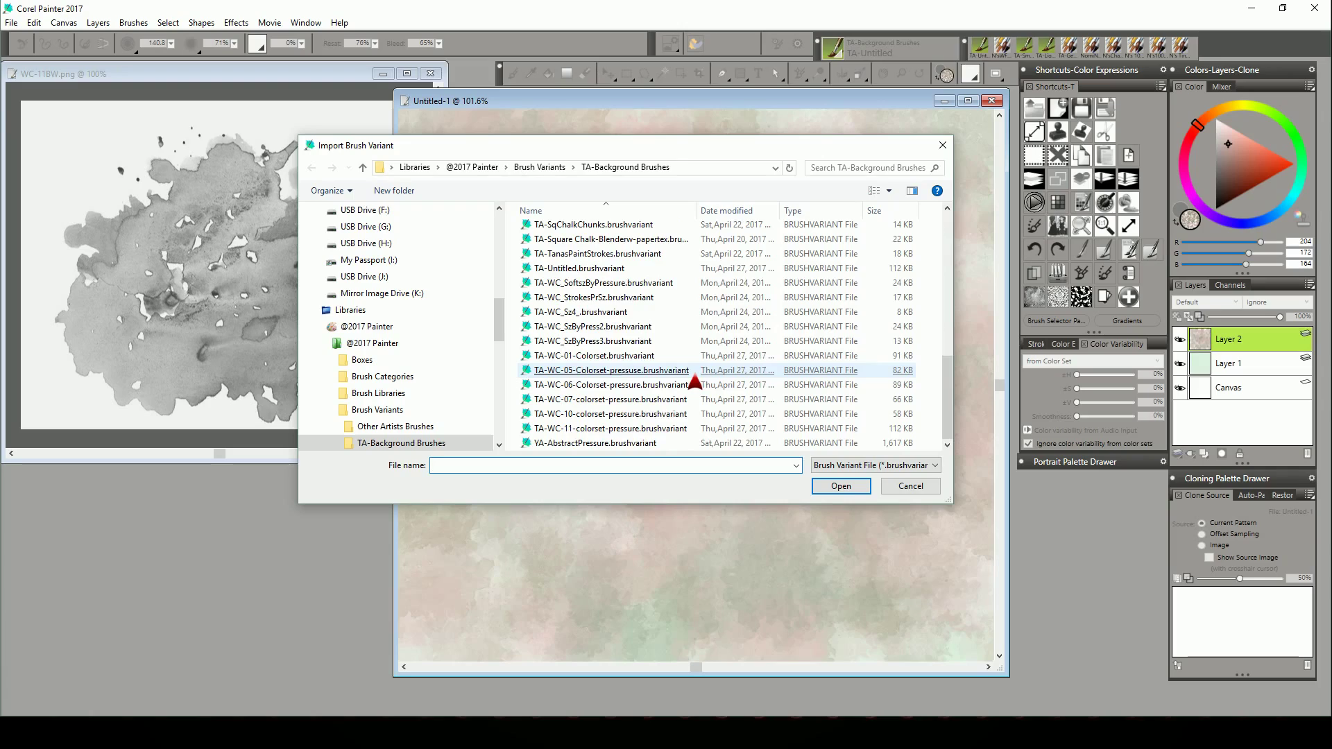
double_click(575, 435)
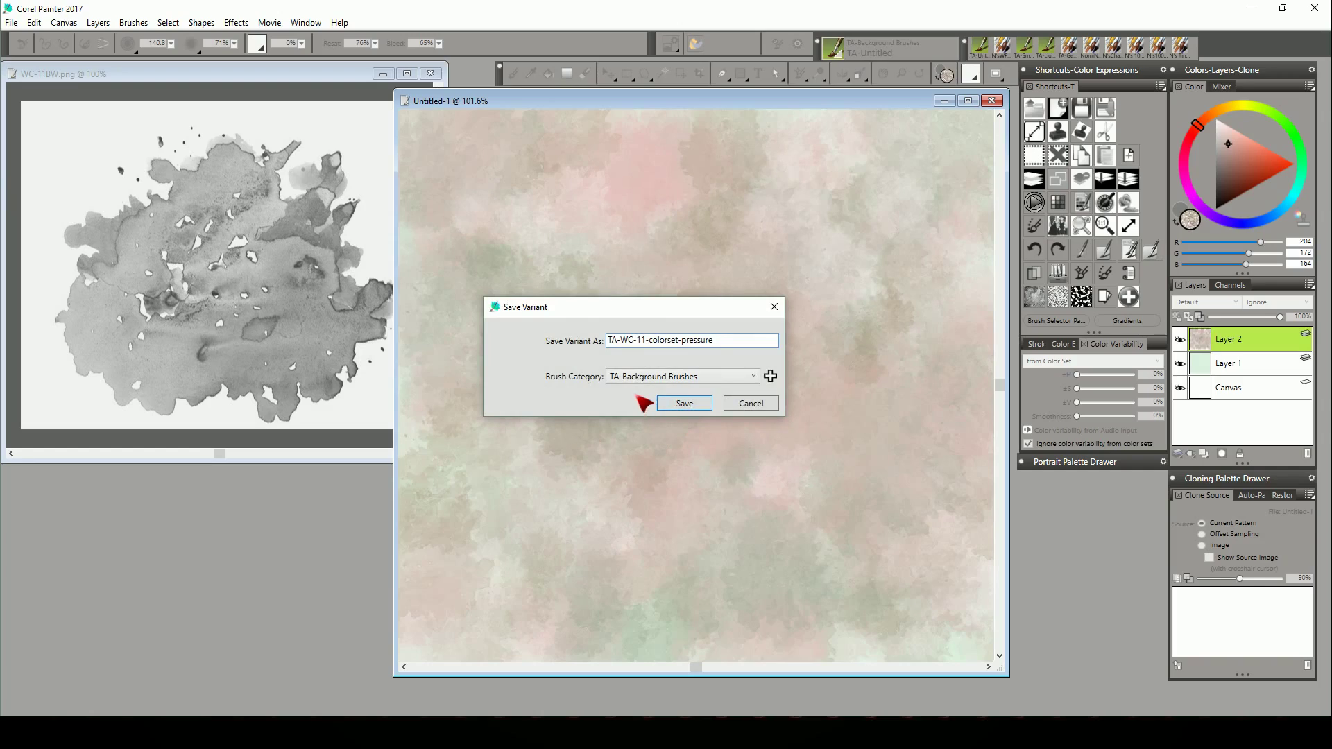
left_click(686, 409)
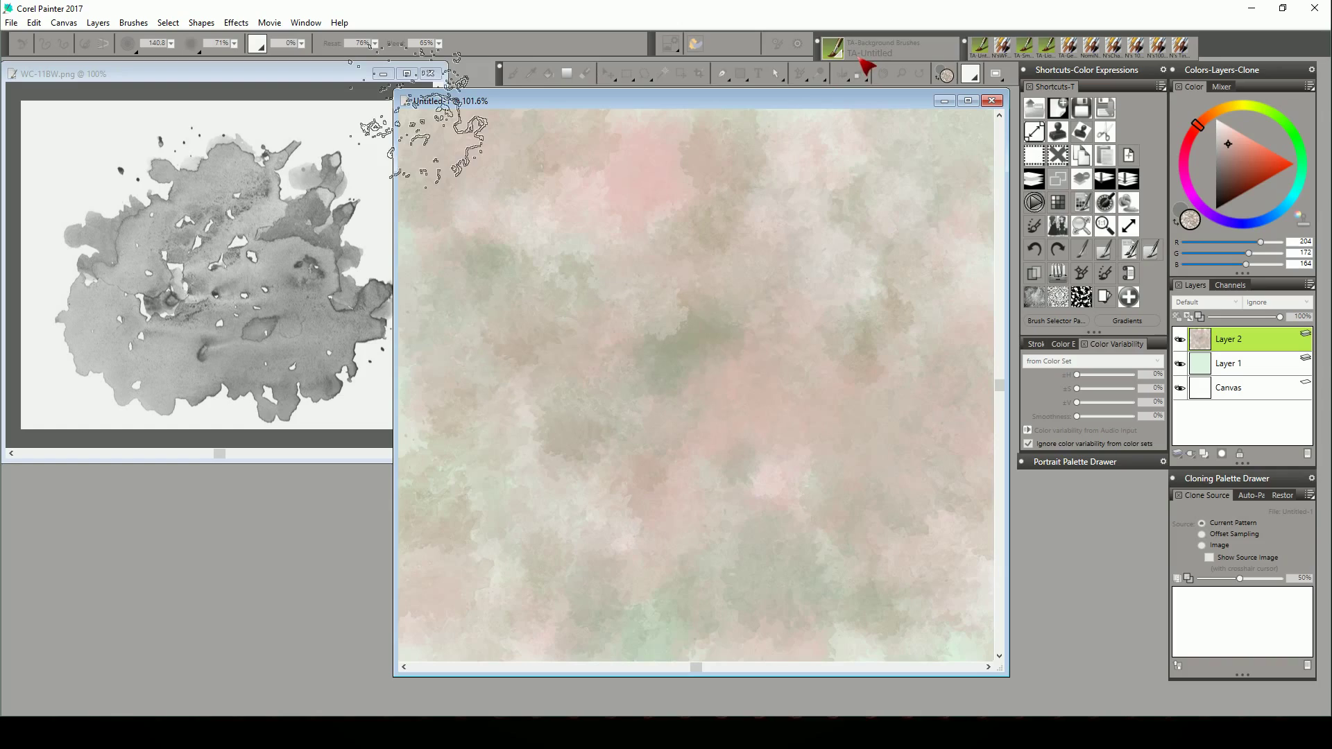